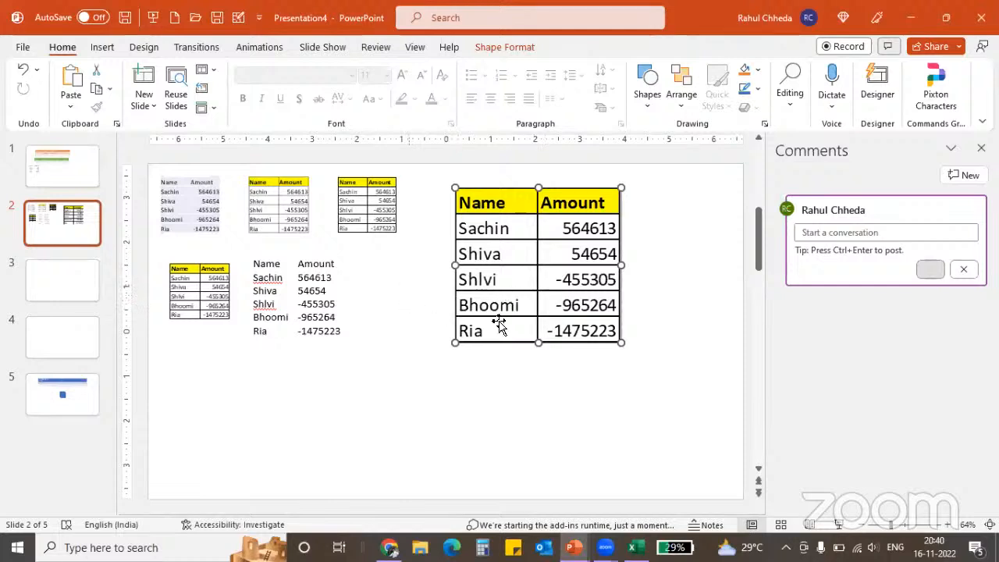
Delete the enlarged Name and Amount table from slide 2
drag(513, 206, 515, 199)
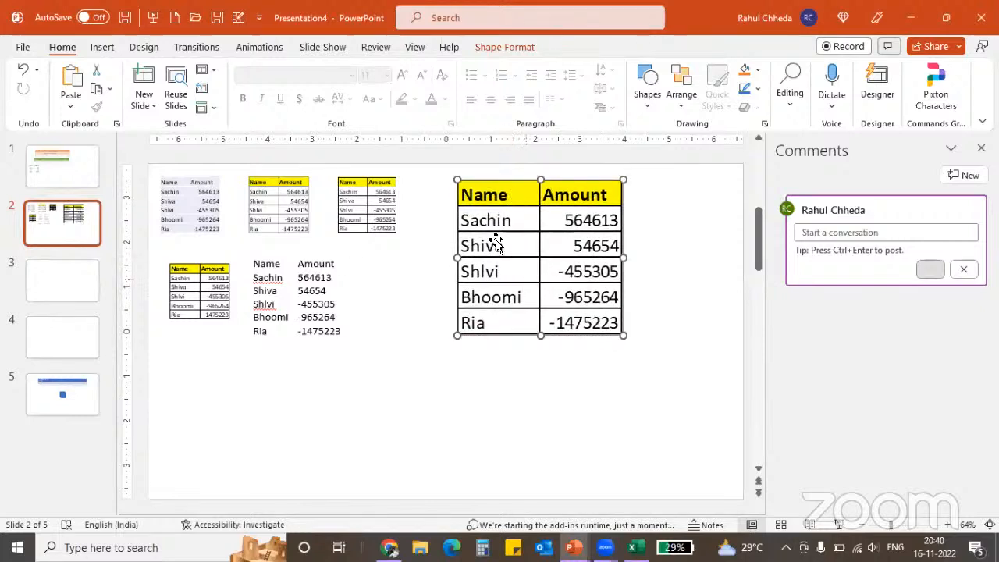
key(Delete)
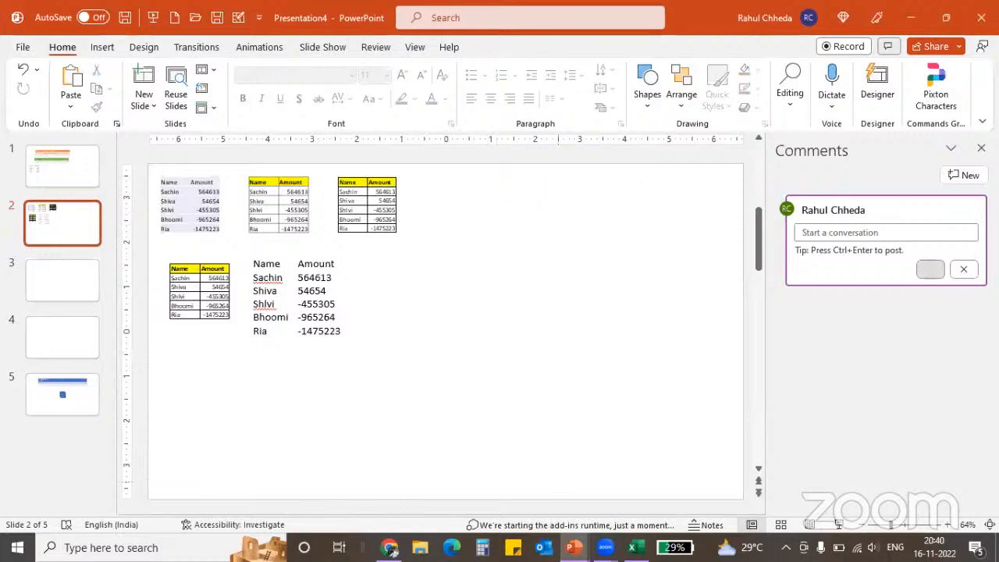
Paste the copied Excel range onto slide 2 as a linked Microsoft Excel Worksheet Object, placed and enlarged in the empty area beside the small tables
click(637, 548)
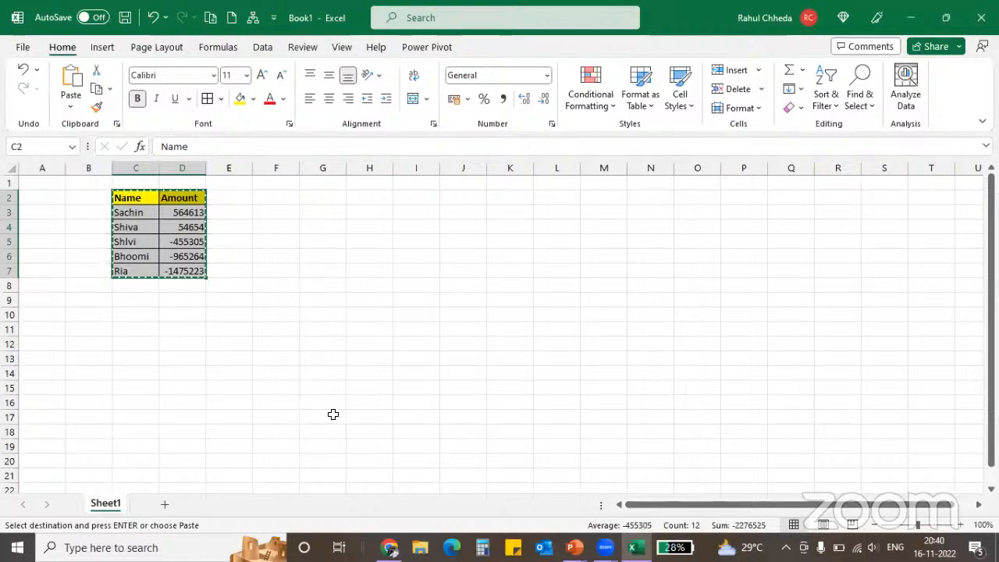
mouse_move(573, 547)
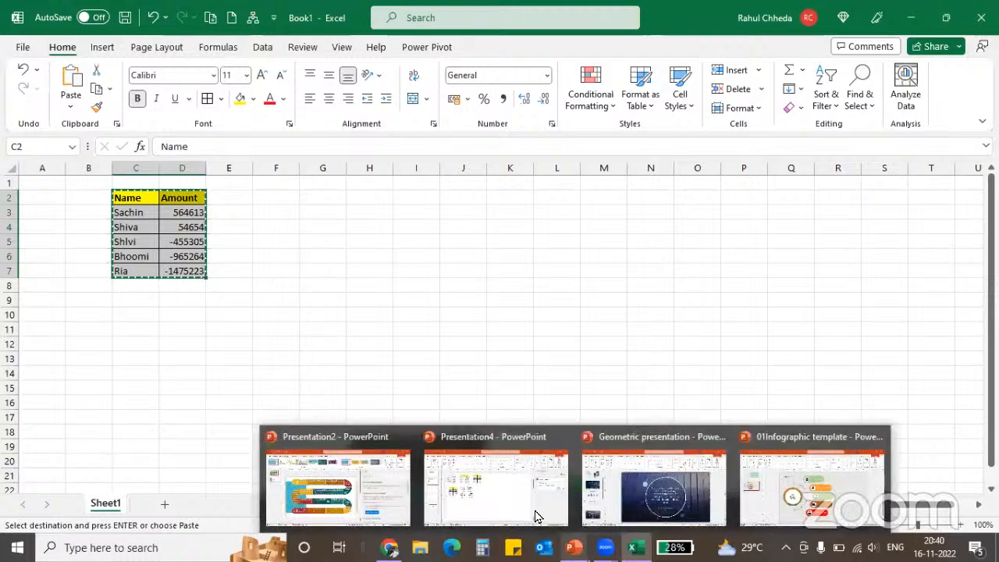
click(535, 513)
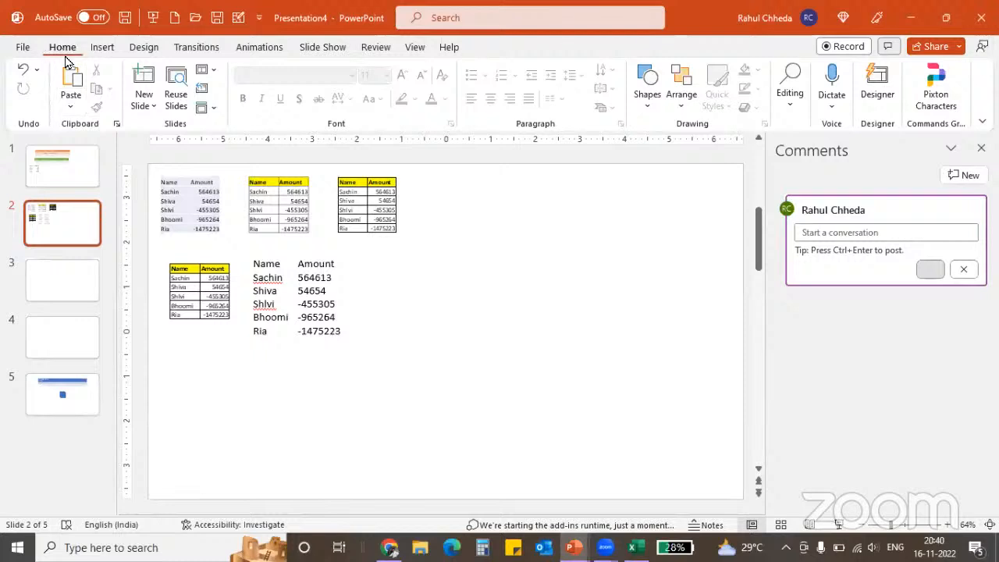
click(71, 108)
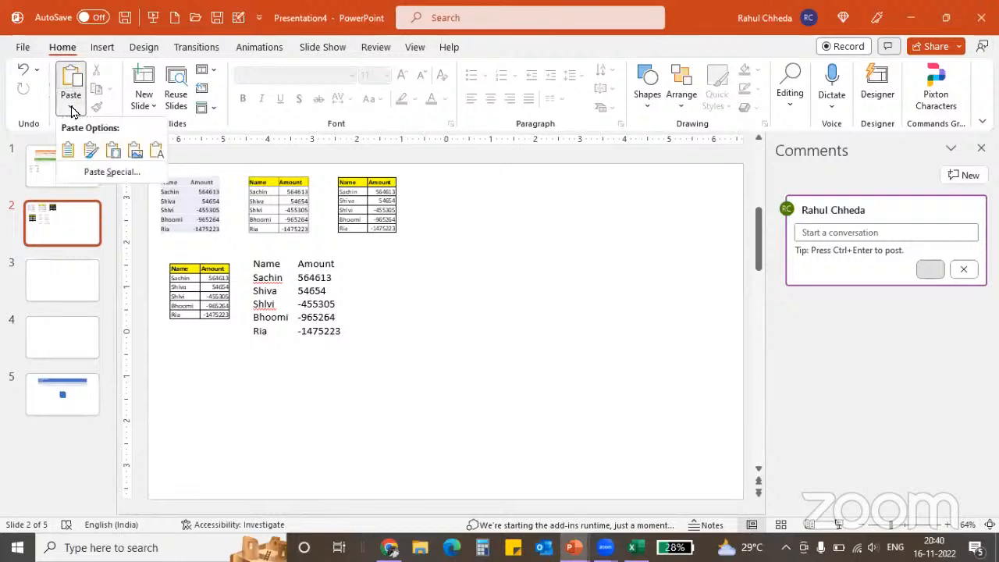
click(102, 171)
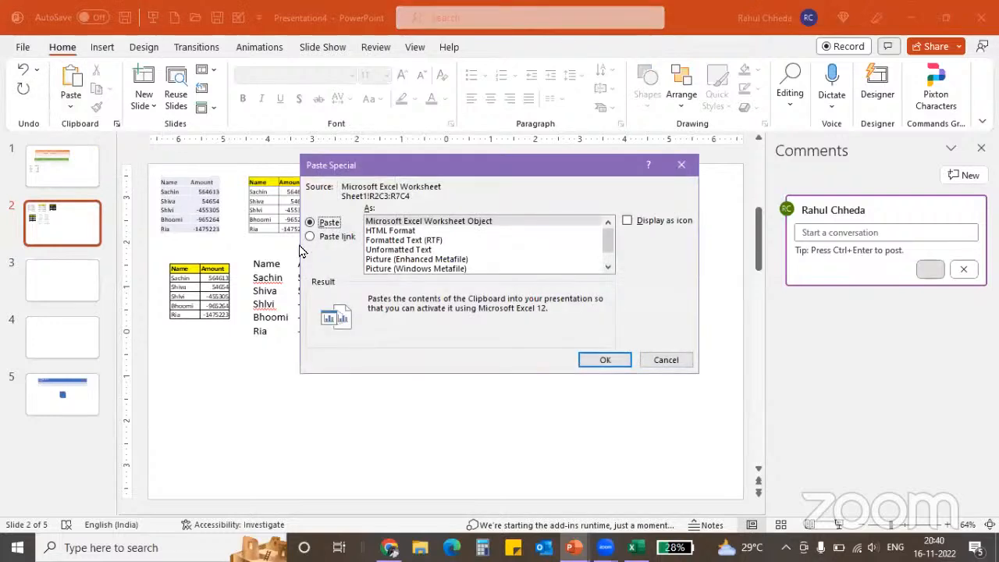
click(310, 238)
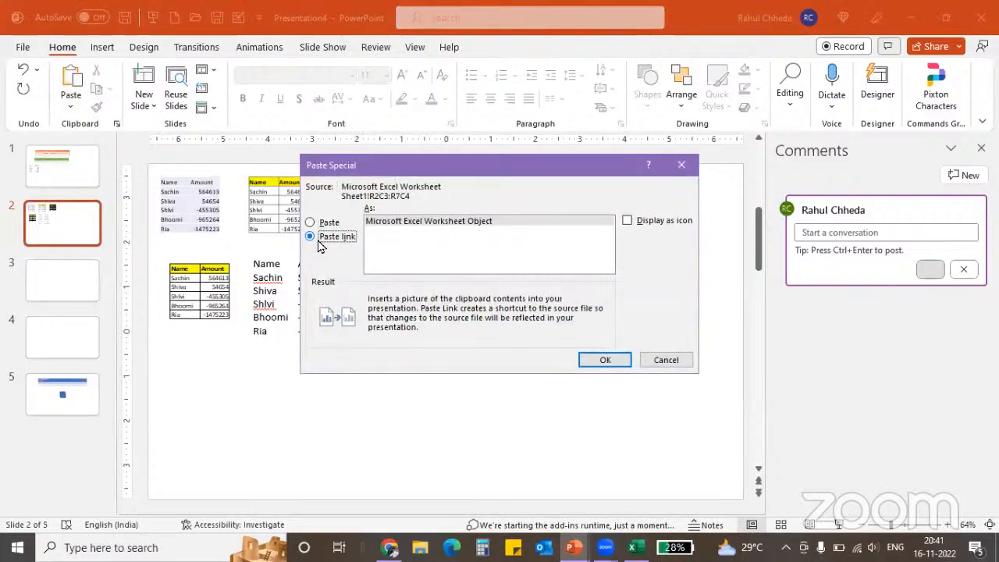
click(396, 227)
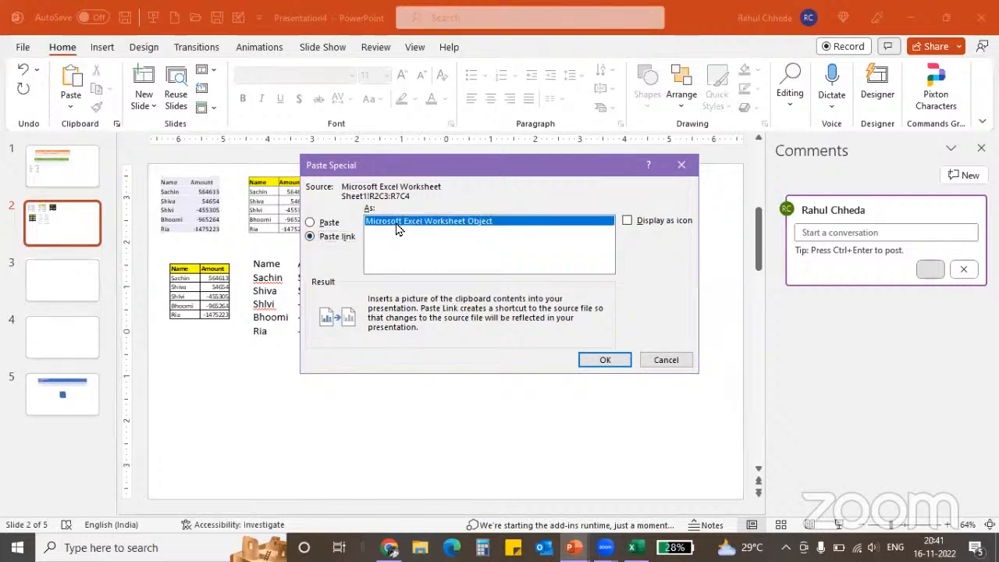
click(602, 360)
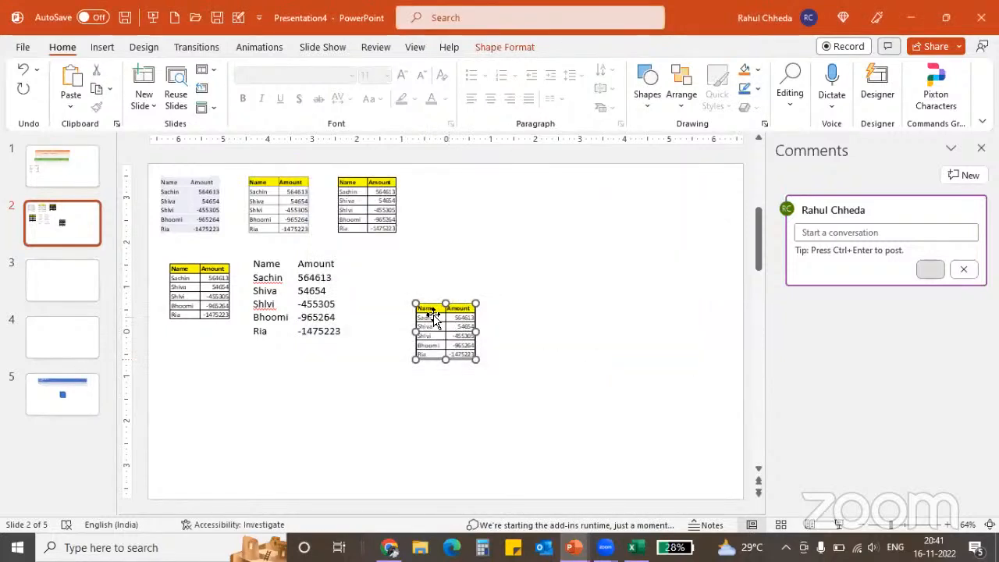
drag(433, 320, 477, 195)
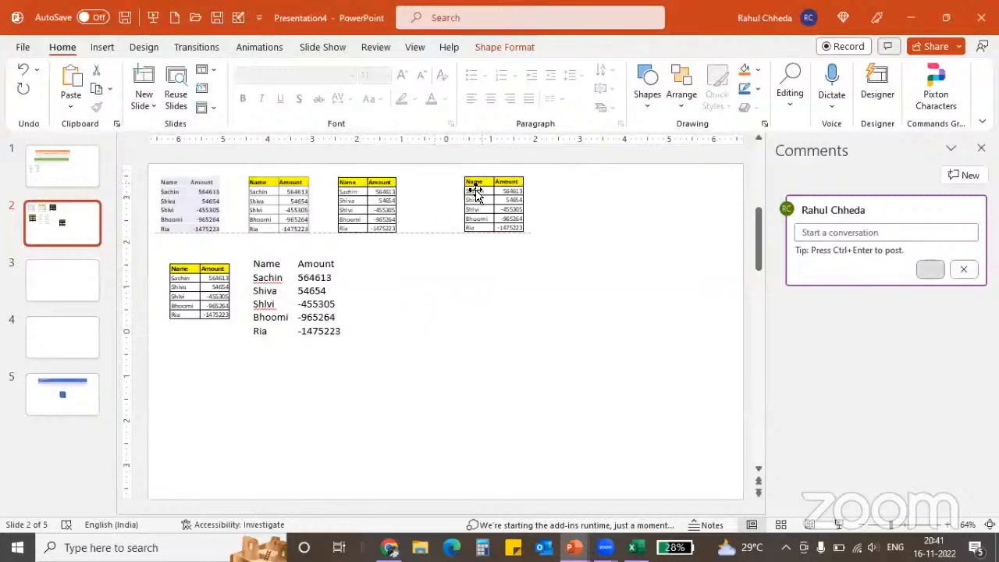
drag(515, 241, 637, 329)
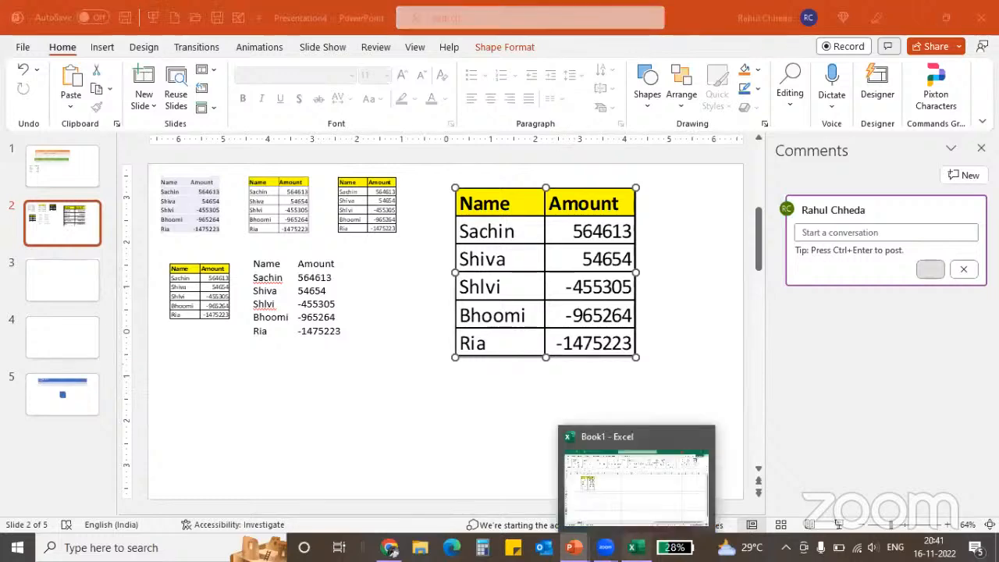
Switch to the Book1 workbook in Excel and set the amount in cell D5 to 654112
click(634, 549)
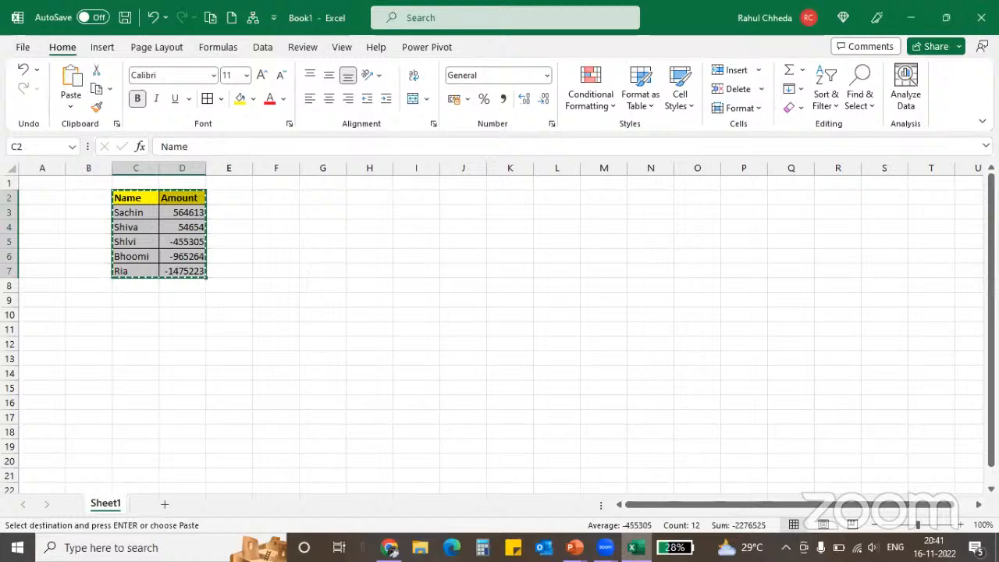
click(196, 228)
double_click(175, 241)
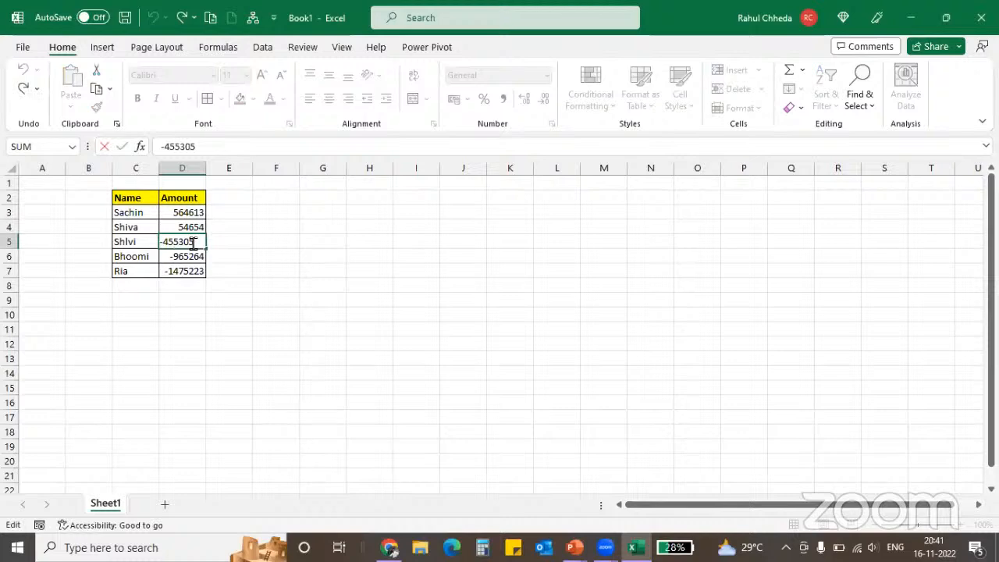
key(BackSpace)
key(BackSpace)
key(BackSpace)
key(BackSpace)
key(BackSpace)
key(BackSpace)
key(BackSpace)
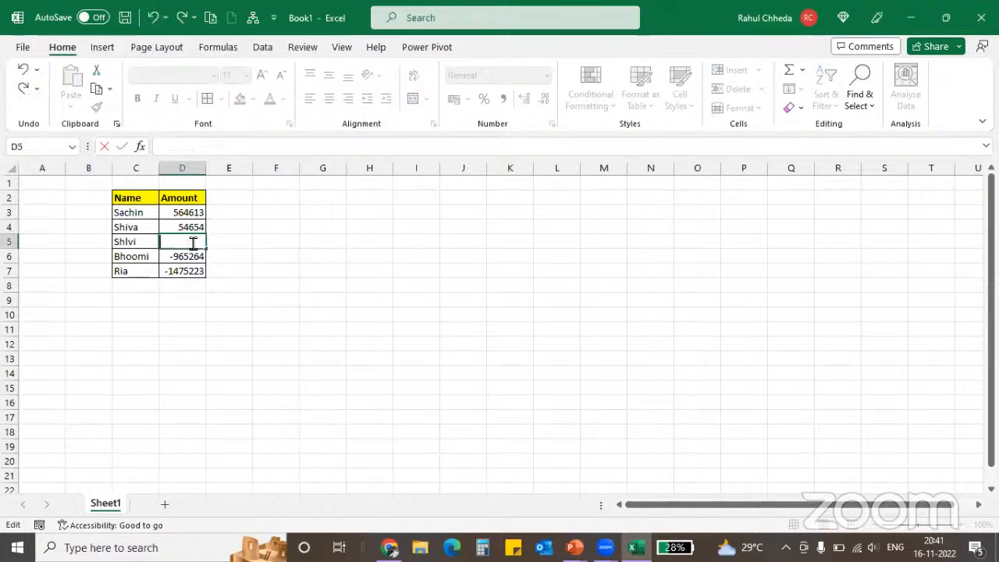
text(6541)
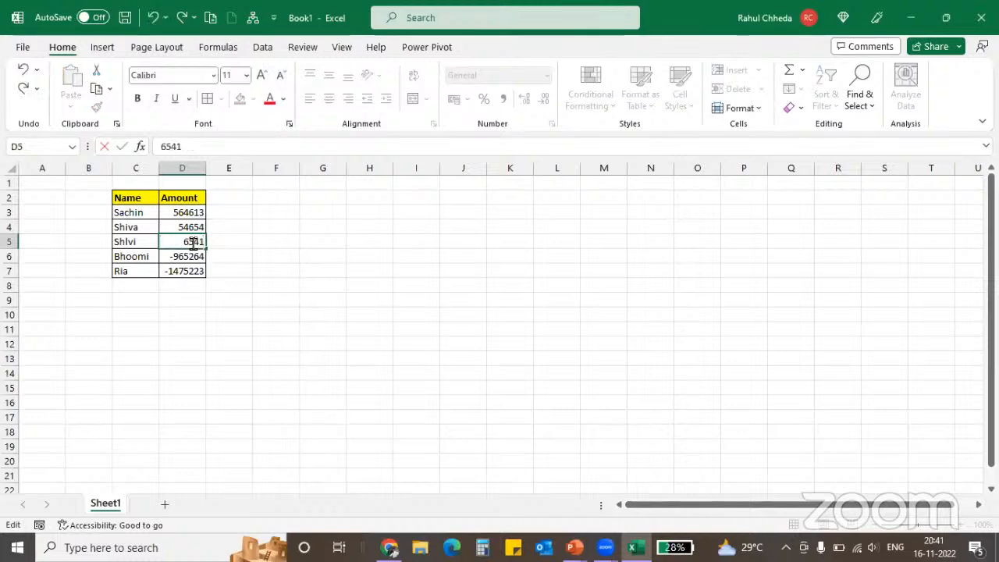
text(12)
key(Return)
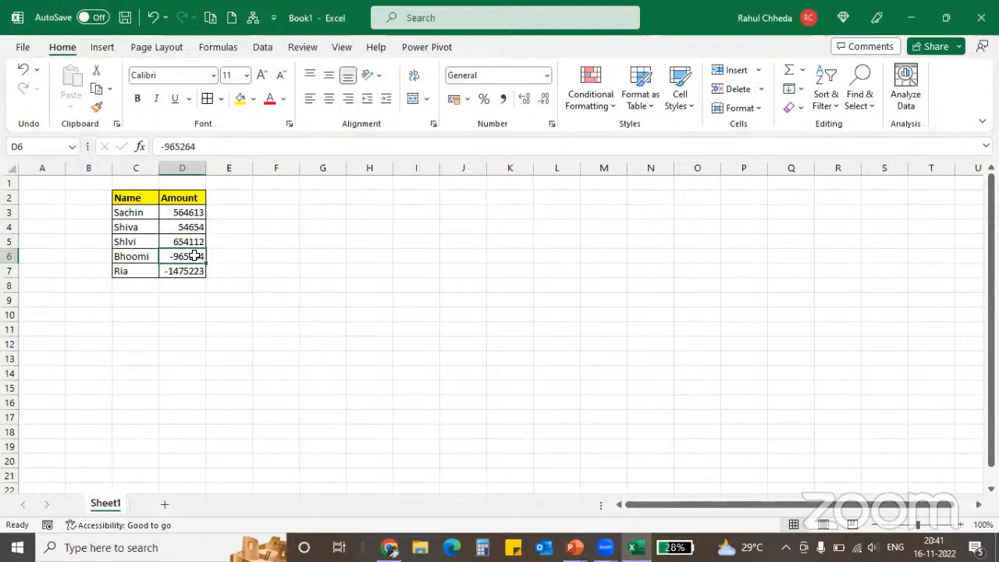
Replace the amount in cell D6 with 9875
key(BackSpace)
text(987)
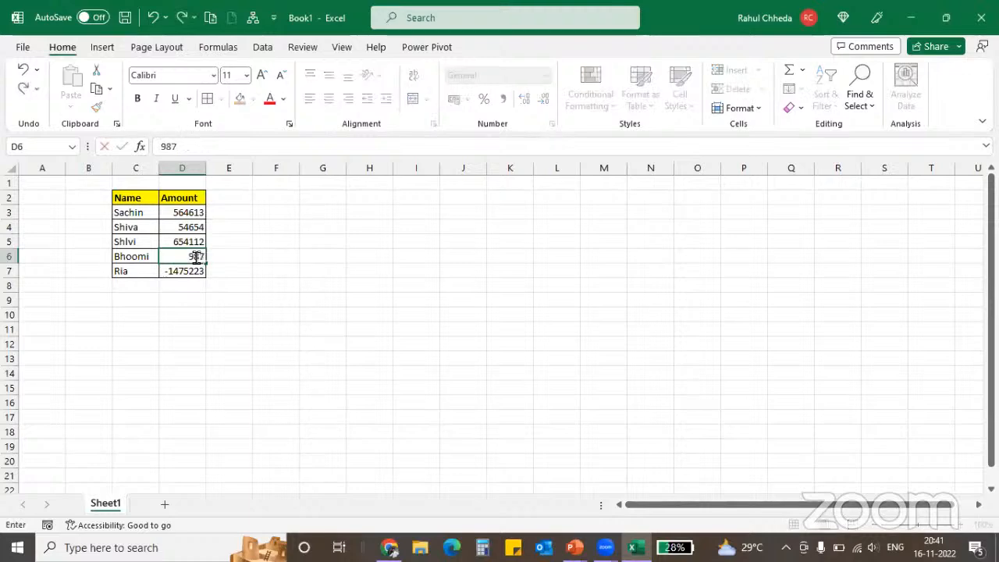
text(5)
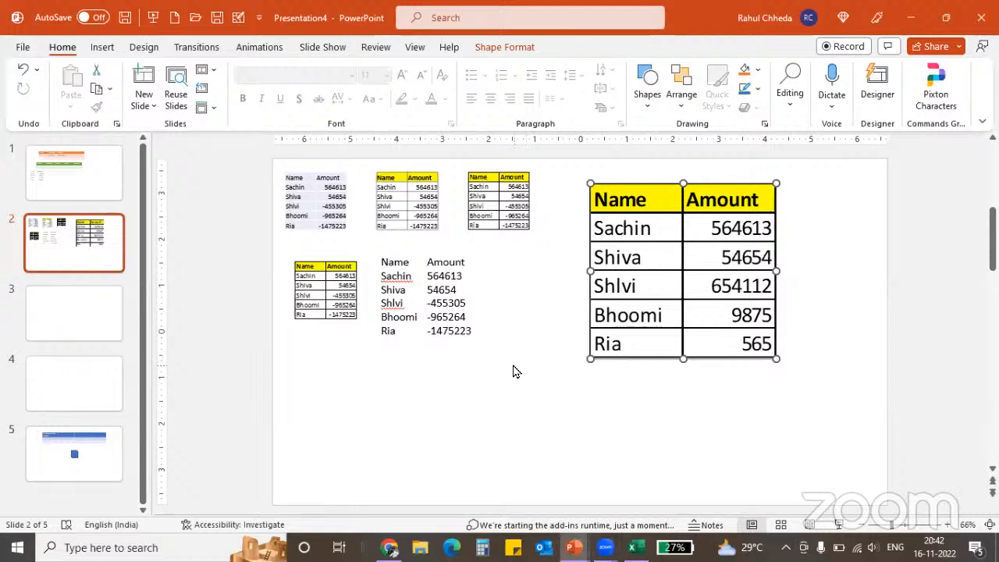
Shift the enlarged linked table on slide 2 closer to the small tables and delete it
click(513, 371)
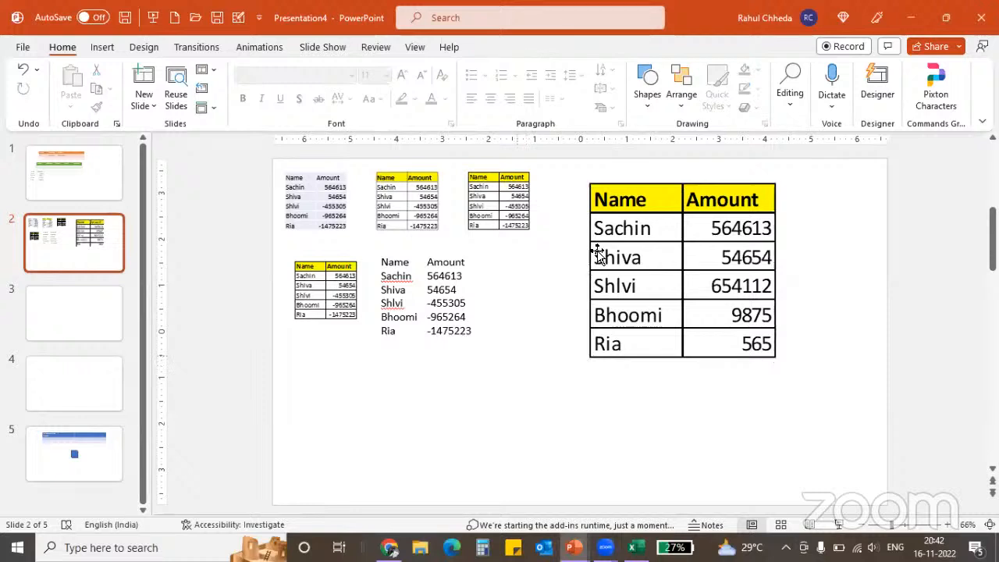
click(627, 194)
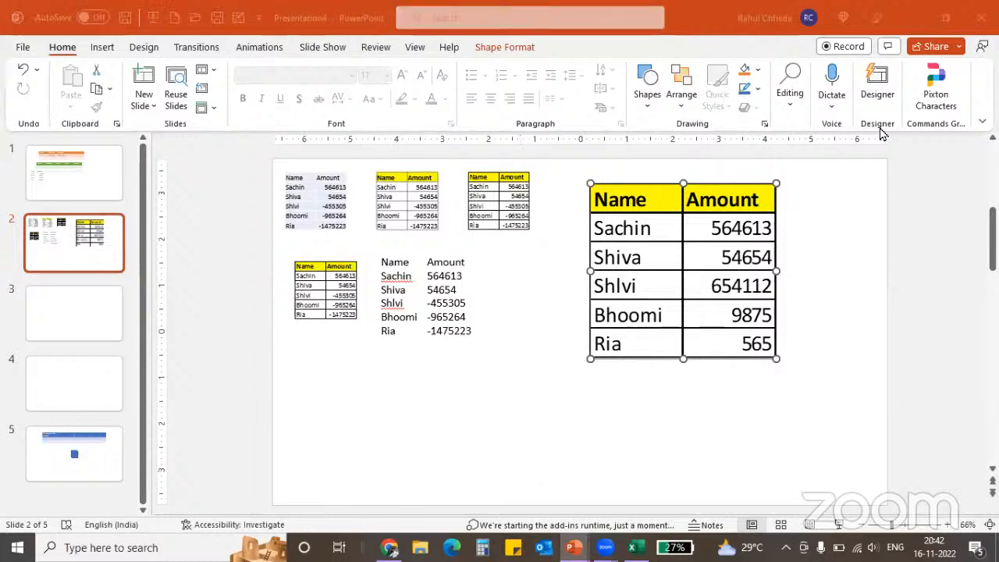
click(633, 196)
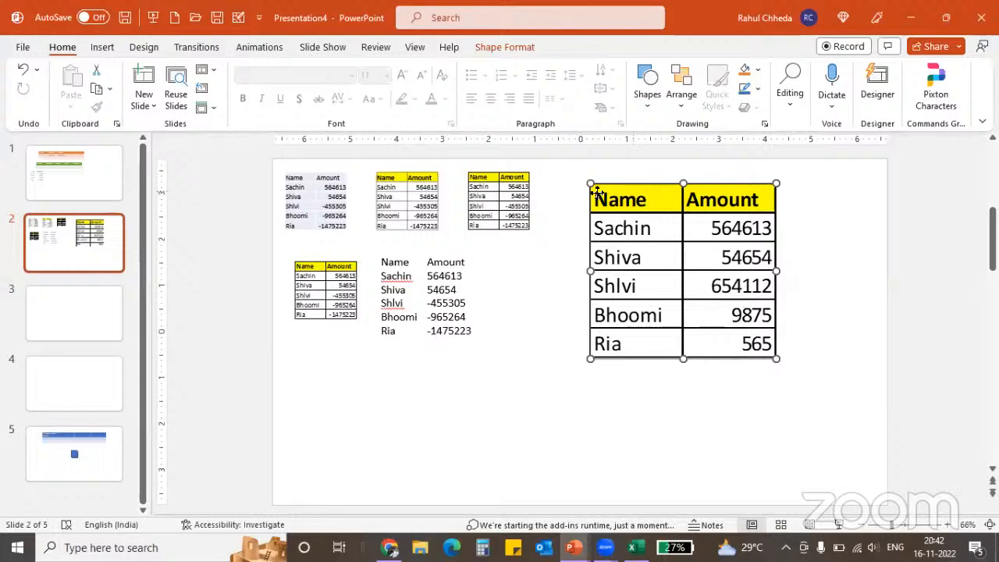
drag(597, 192, 556, 196)
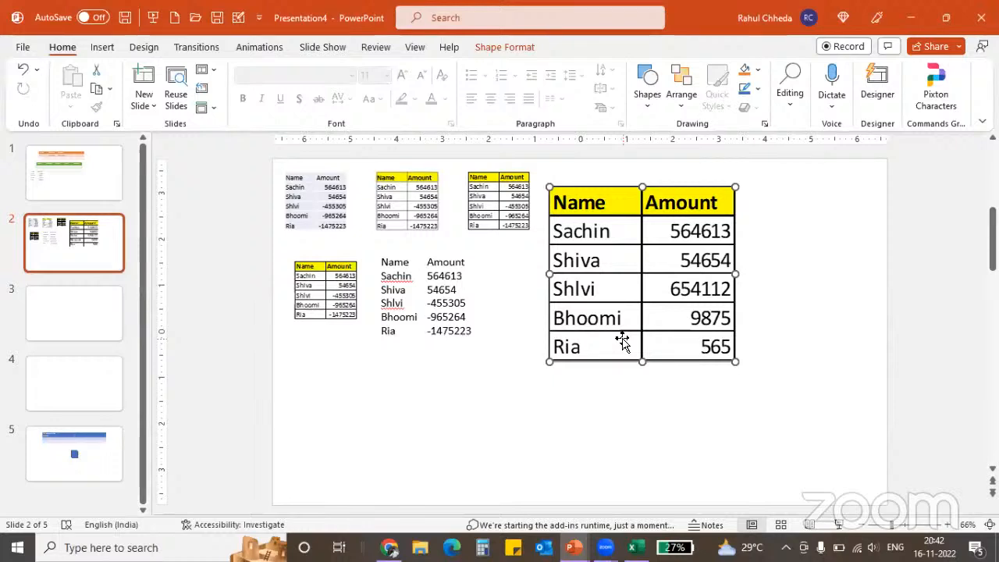
key(Delete)
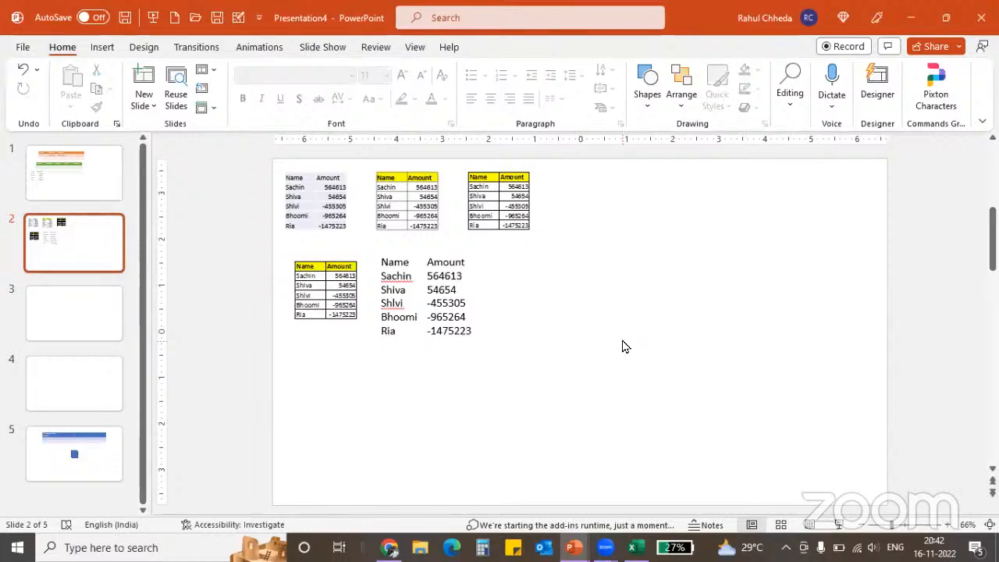
Switch to the Book1 workbook in Excel and copy the Name and Amount table in C2:D7
mouse_move(634, 547)
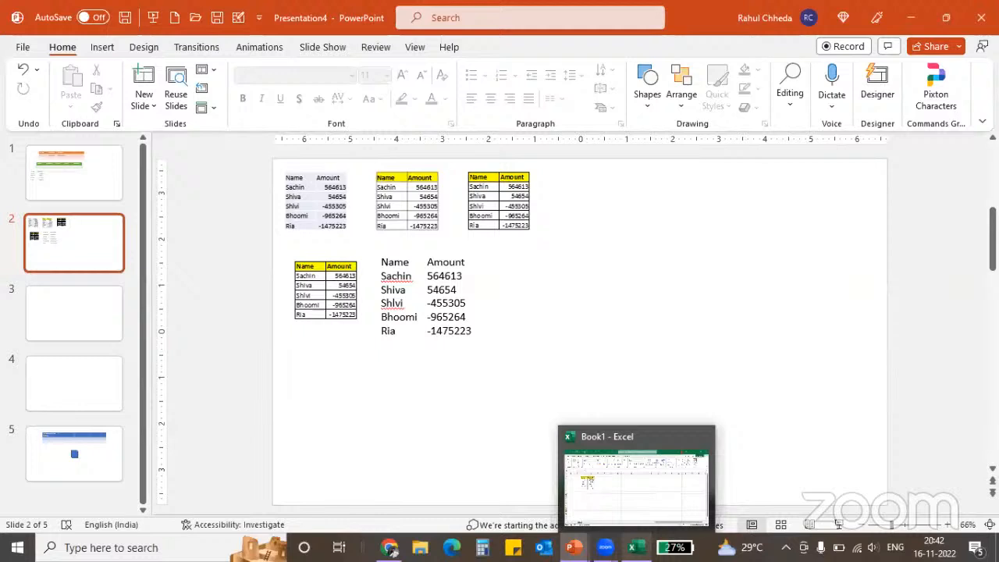
click(643, 498)
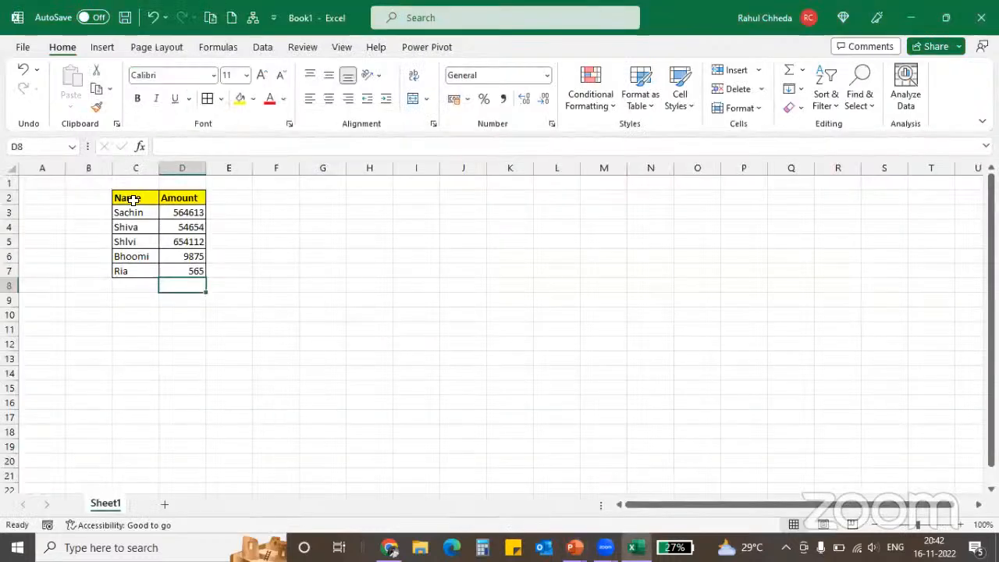
drag(133, 200, 190, 267)
key(ctrl+c)
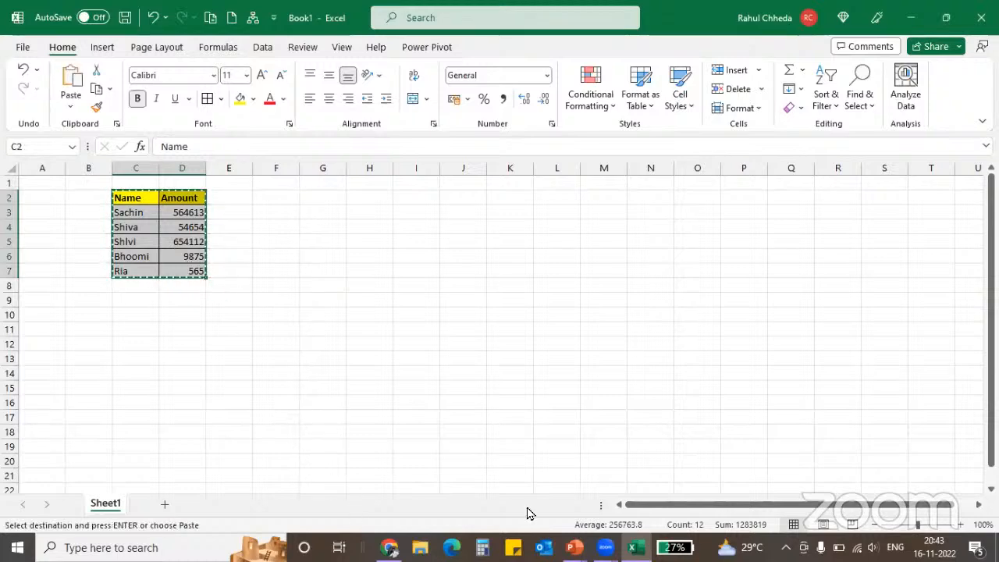
Return to Presentation4 in PowerPoint and change the layout of slide 3 to Blank
click(573, 547)
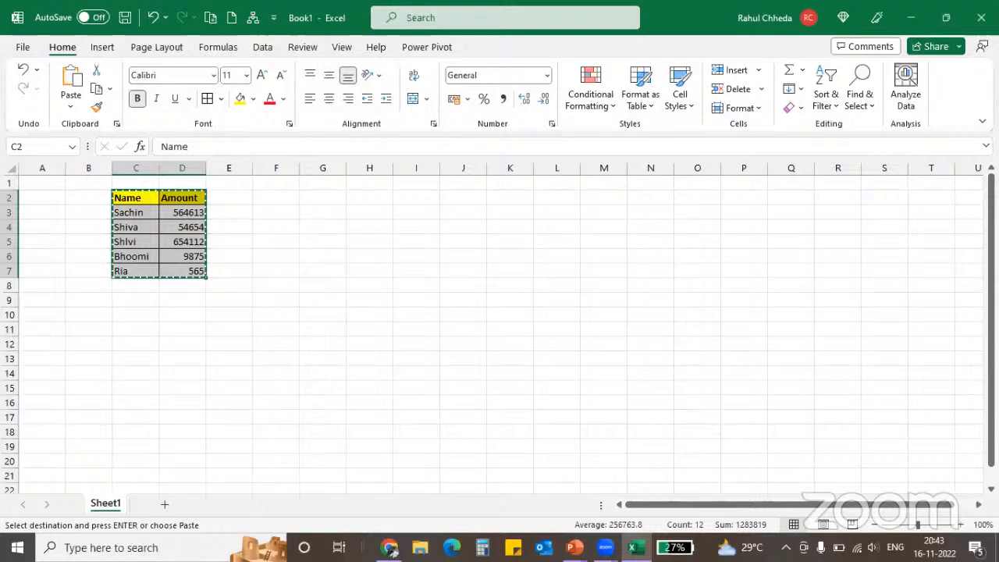
click(528, 502)
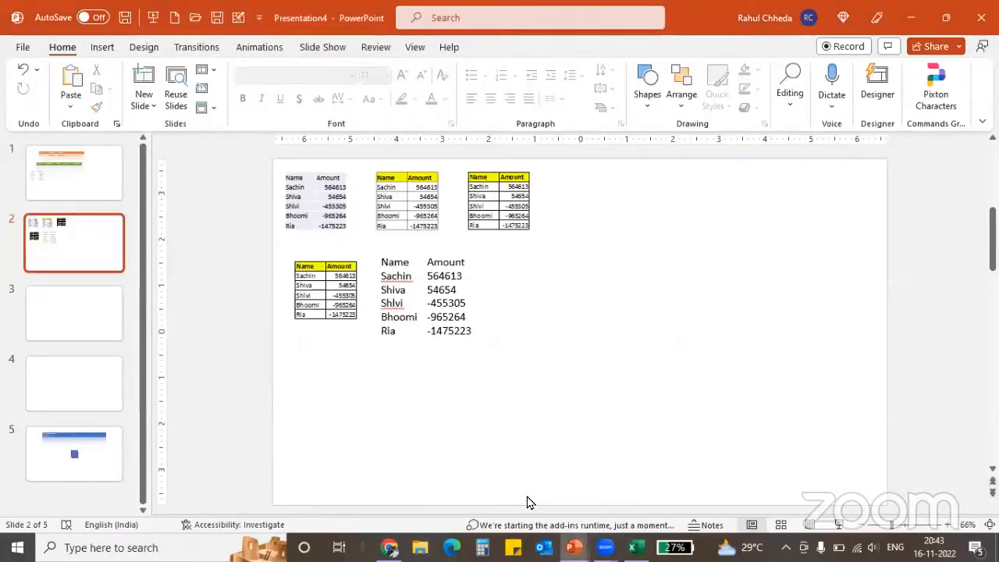
click(80, 328)
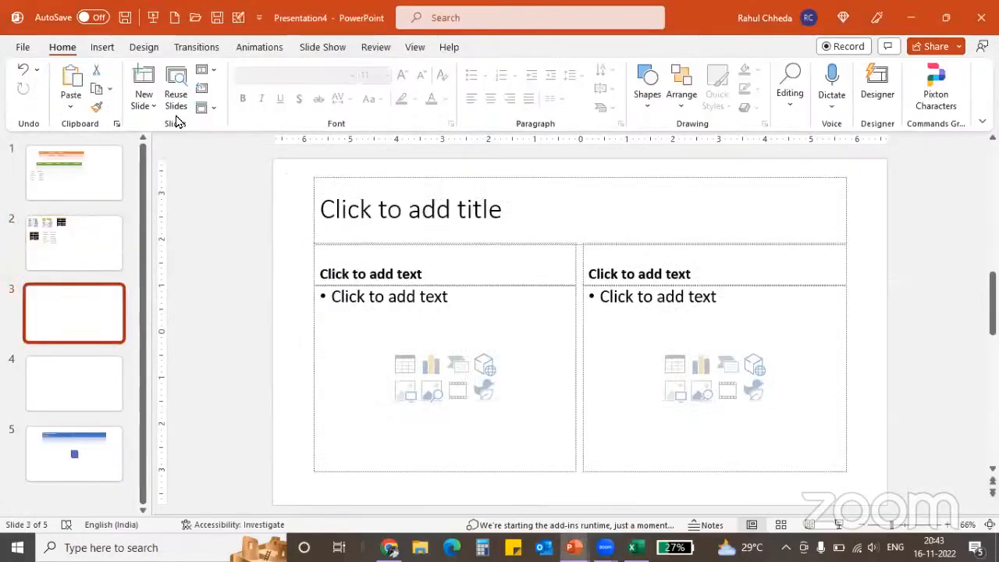
click(207, 70)
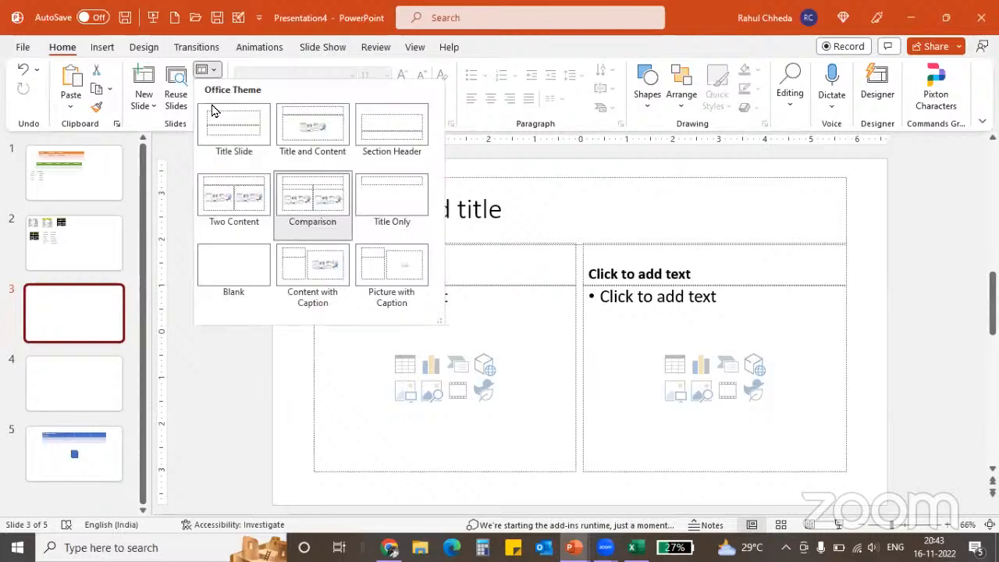
click(225, 260)
click(315, 201)
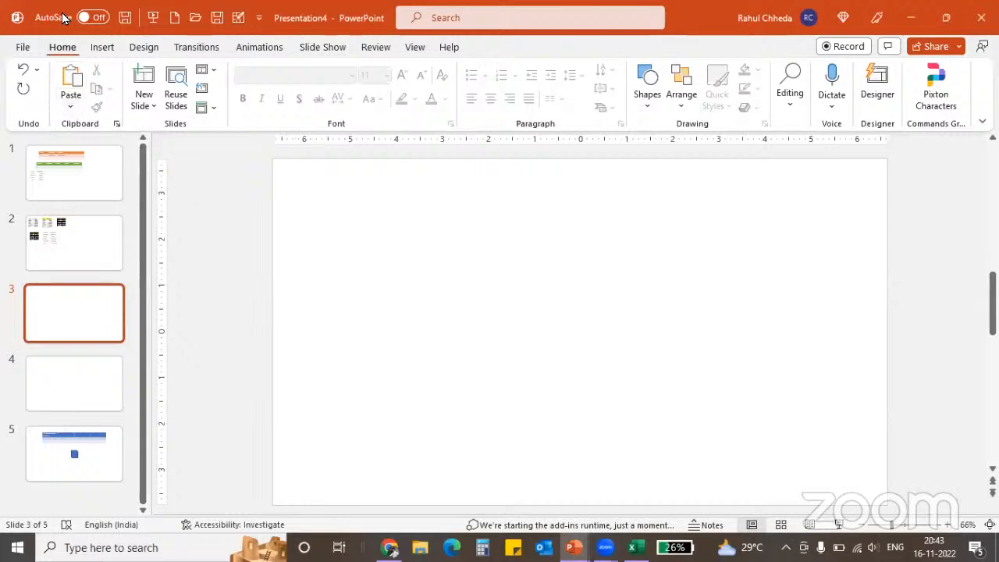
Paste the copied Excel table onto slide 3 as a linked Microsoft Excel Worksheet Object using Paste Special
click(71, 114)
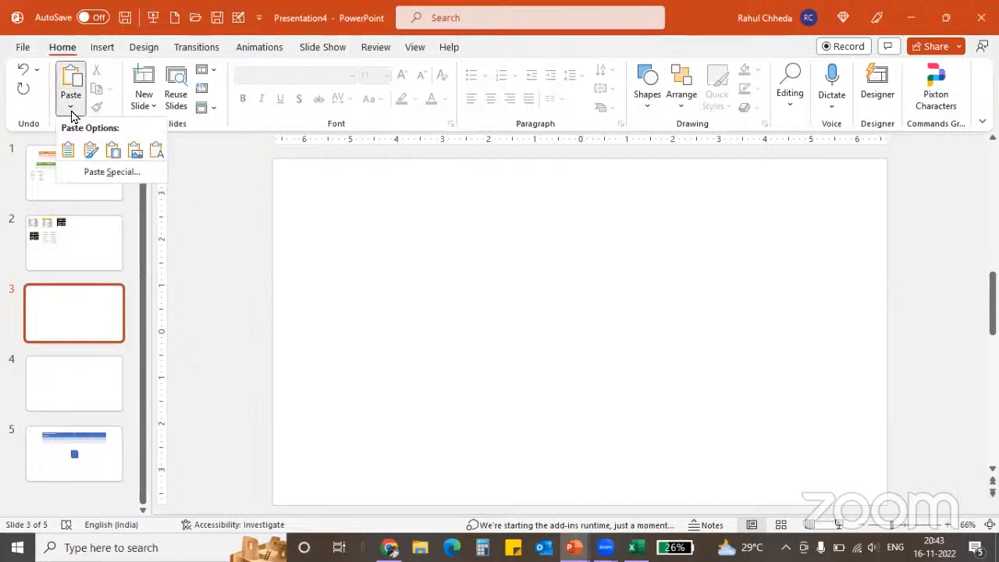
click(92, 174)
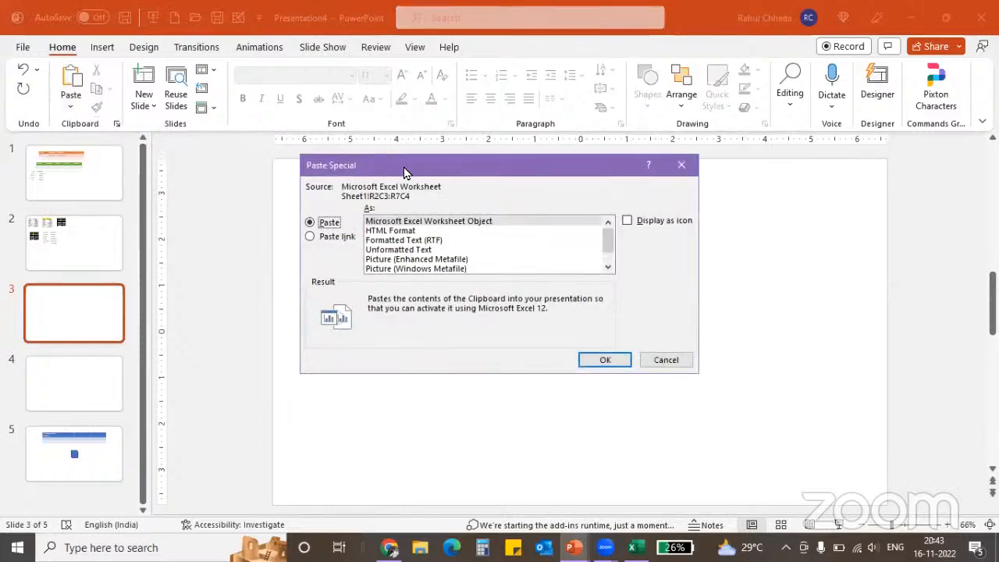
click(323, 241)
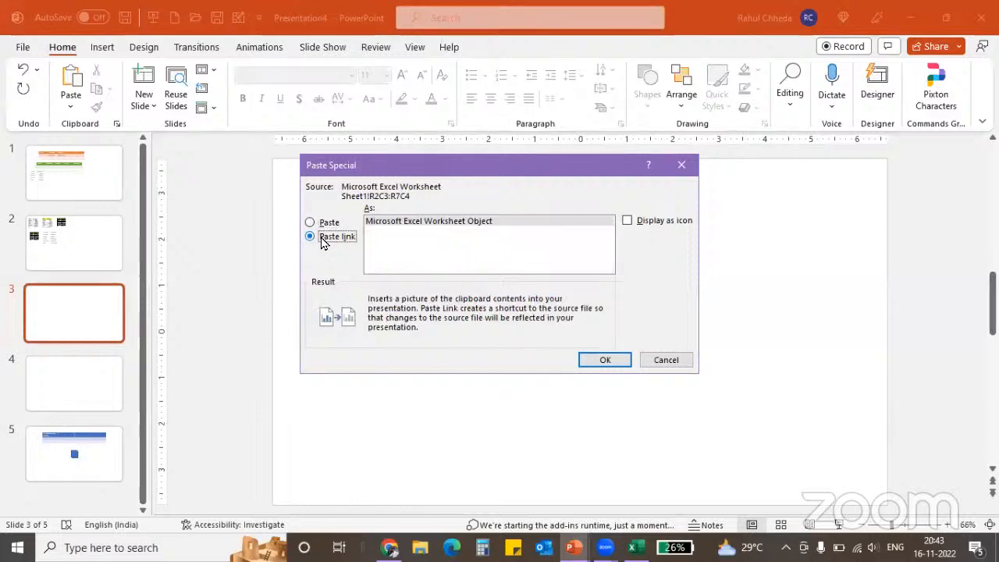
click(381, 225)
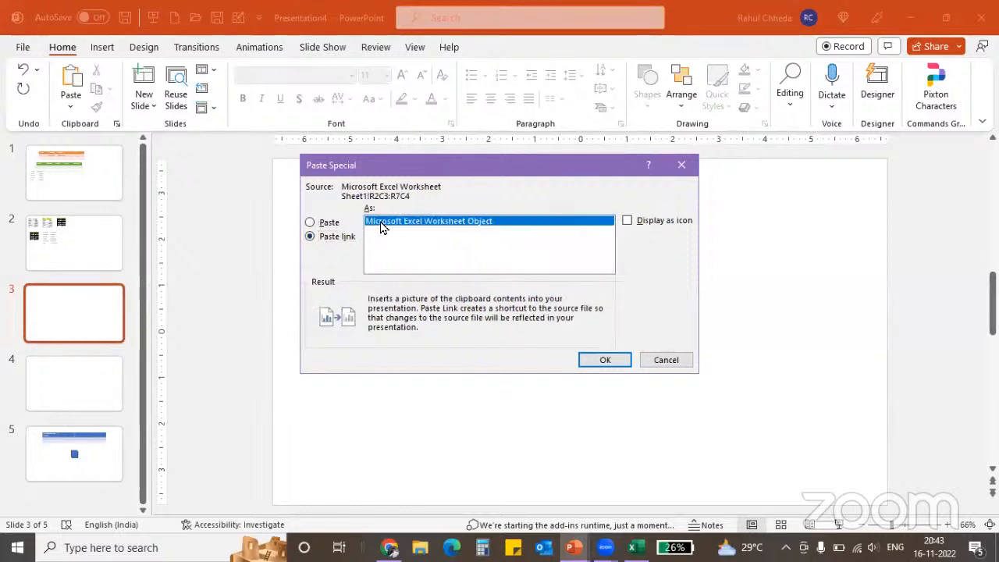
click(601, 360)
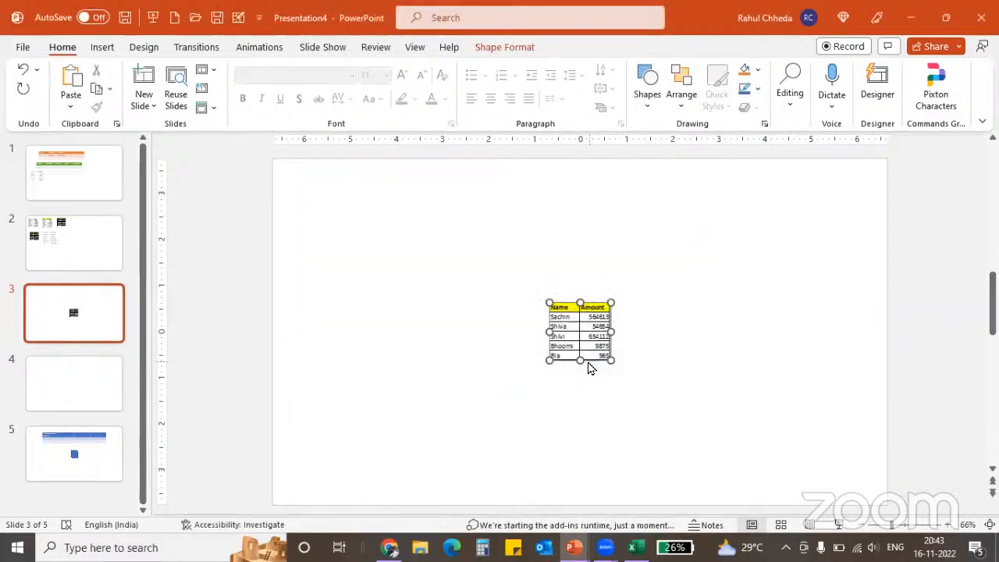
Move the linked table to the upper-left corner of slide 3 and enlarge it to readable size
drag(419, 259, 335, 207)
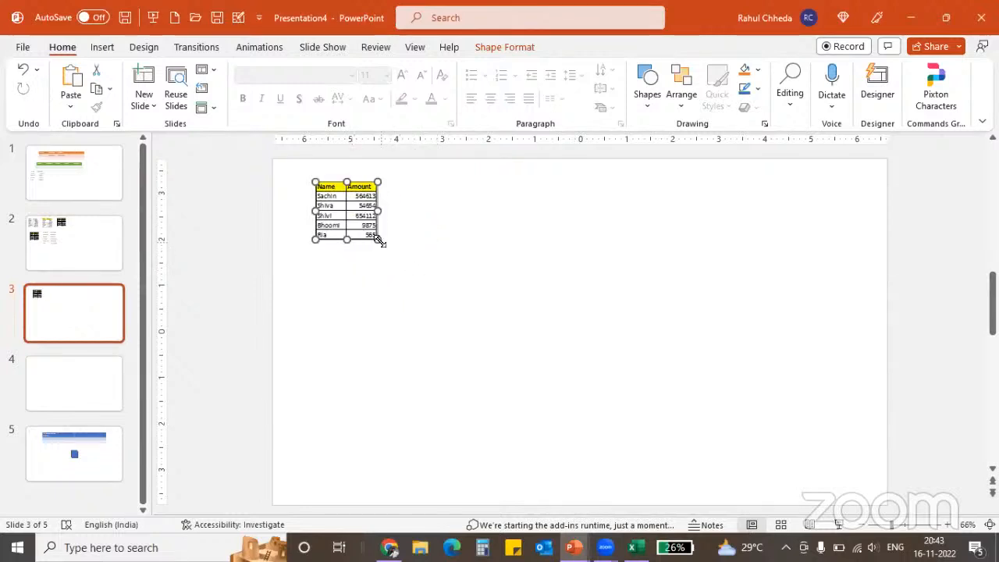
drag(378, 239, 512, 314)
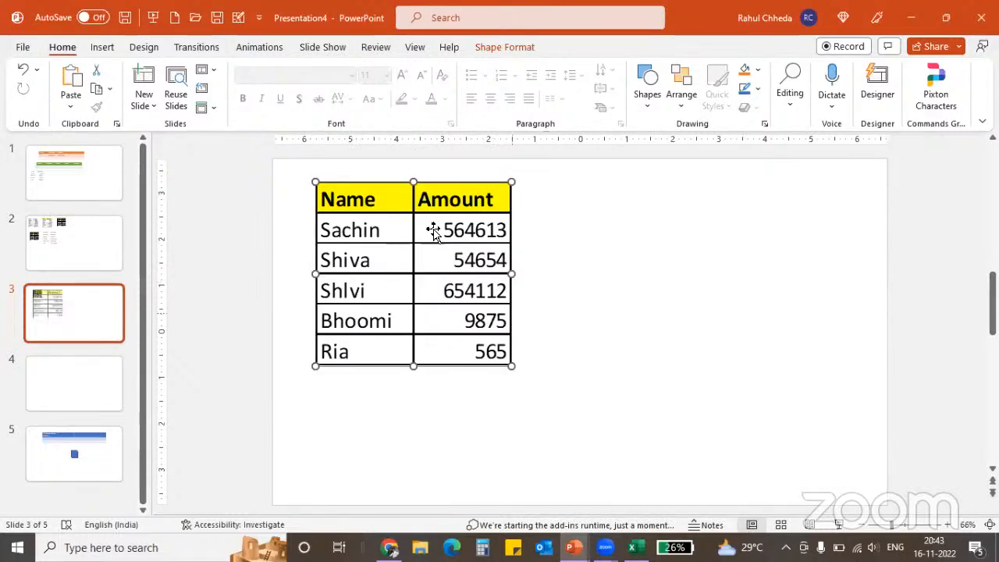
drag(414, 216, 392, 203)
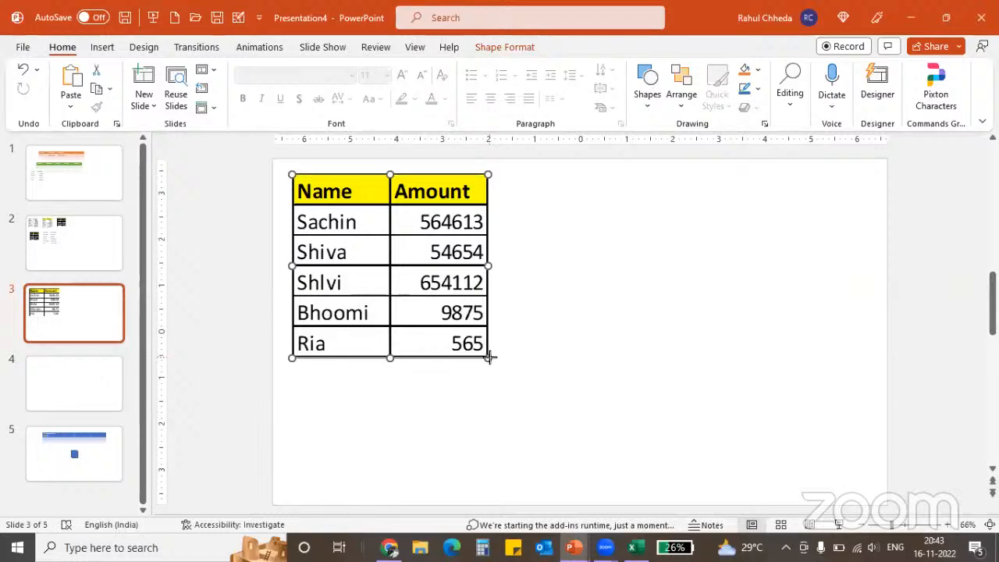
drag(489, 357, 475, 345)
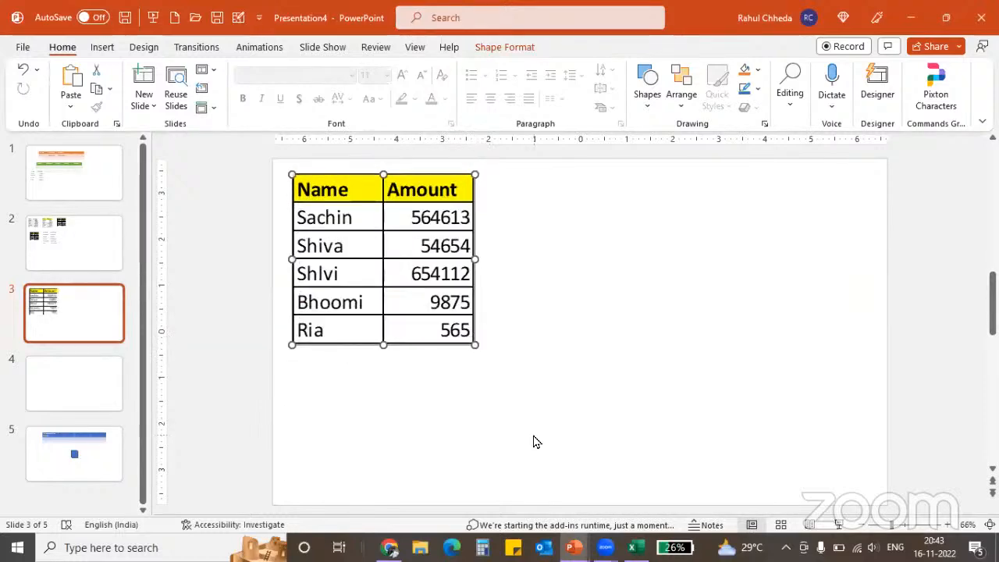
Switch to the Book1 workbook in Excel and set cells D3, D4 and D5 to 987, 58 and 659
key(alt+Tab)
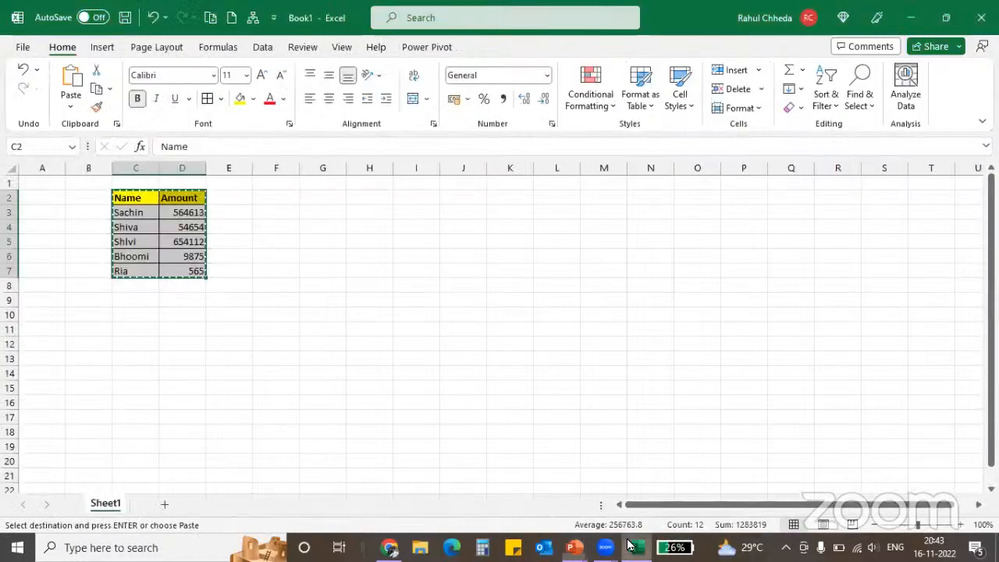
click(189, 213)
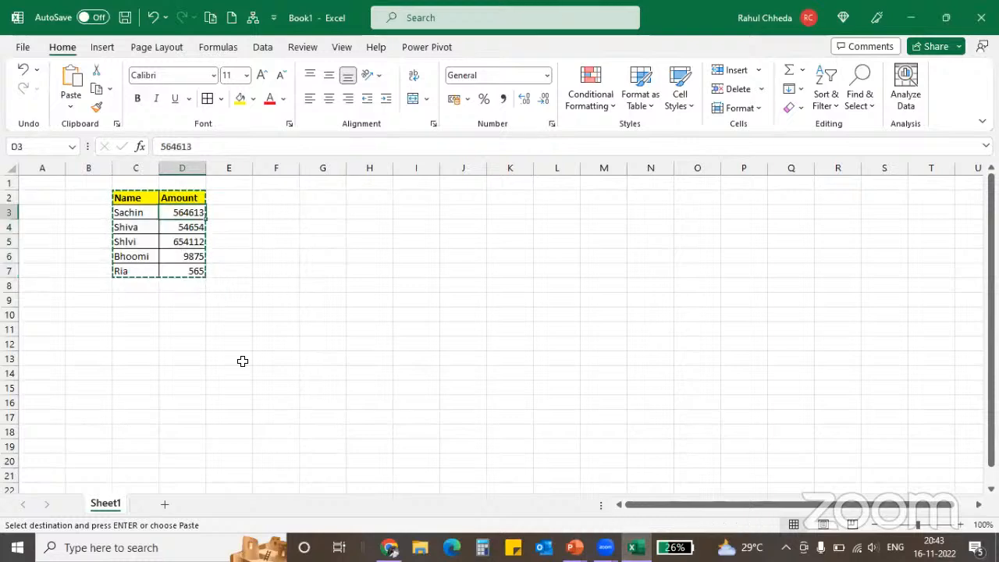
text(987)
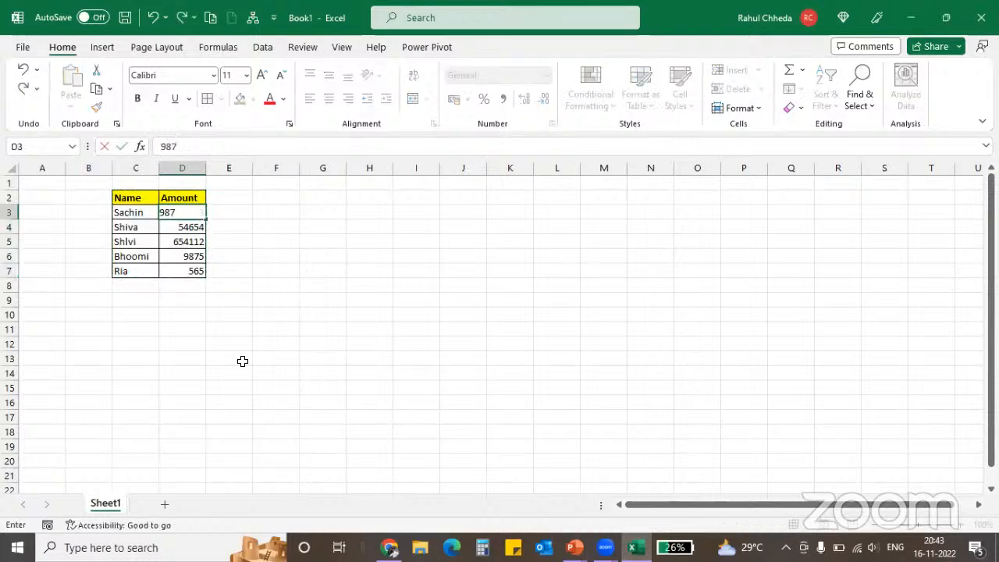
key(Return)
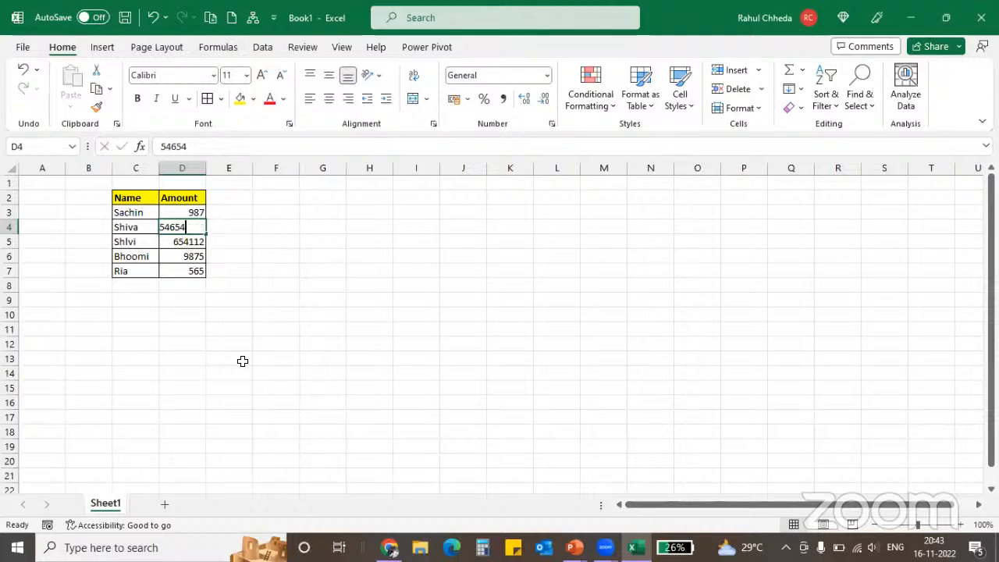
text(58)
key(Return)
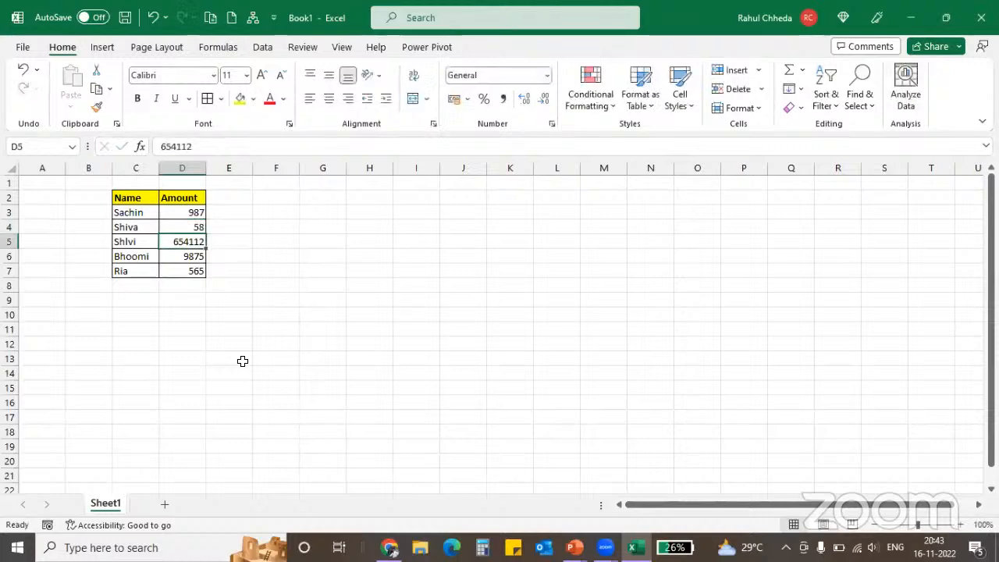
text(659)
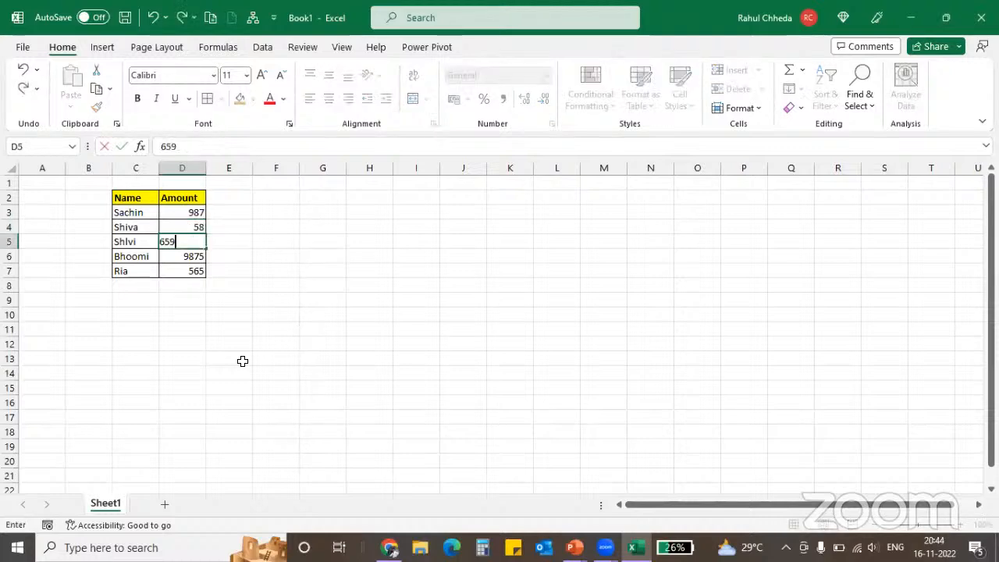
key(Return)
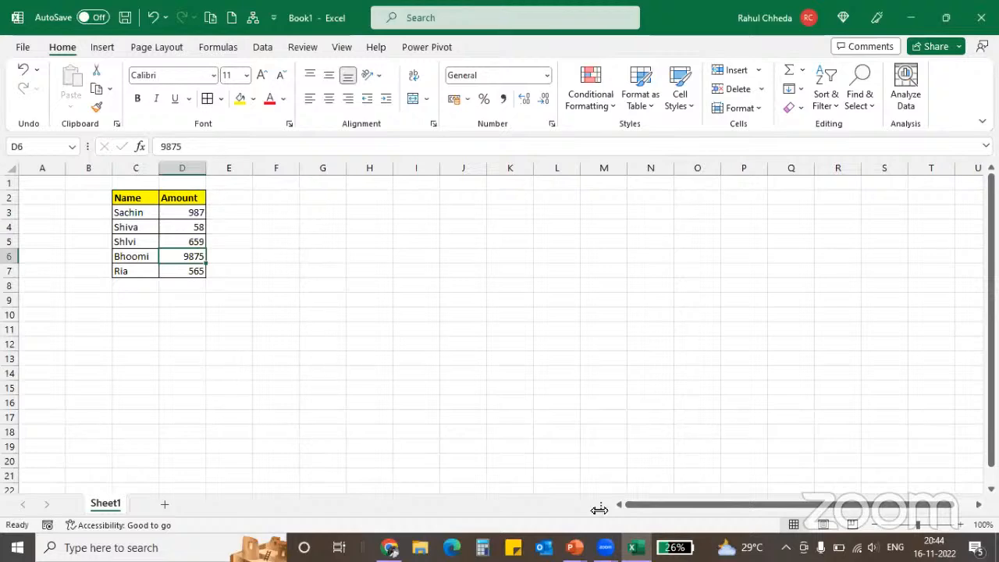
Check the linked table on slide 3 of Presentation4, open its source workbook from the slide, and return to the presentation
mouse_move(574, 547)
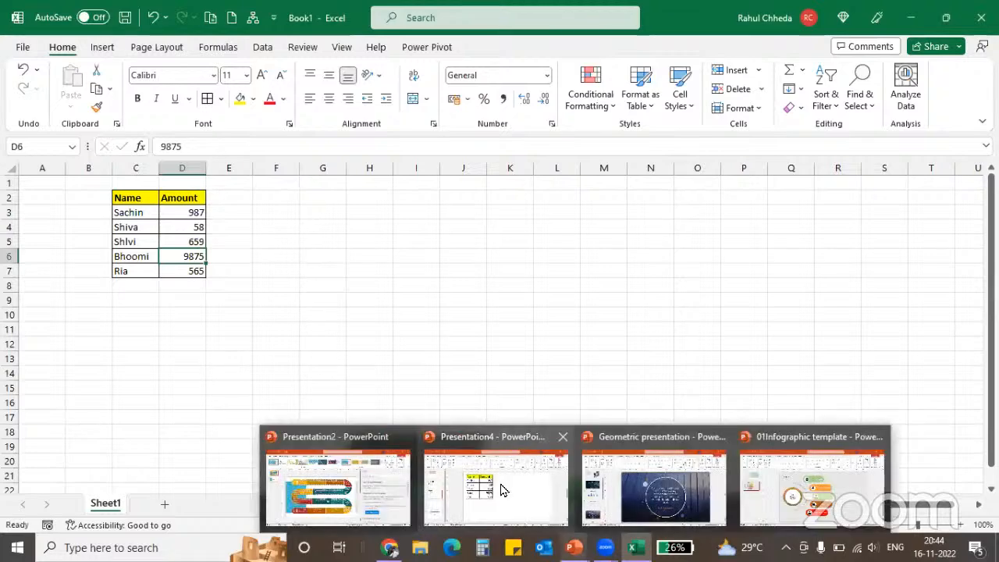
click(501, 484)
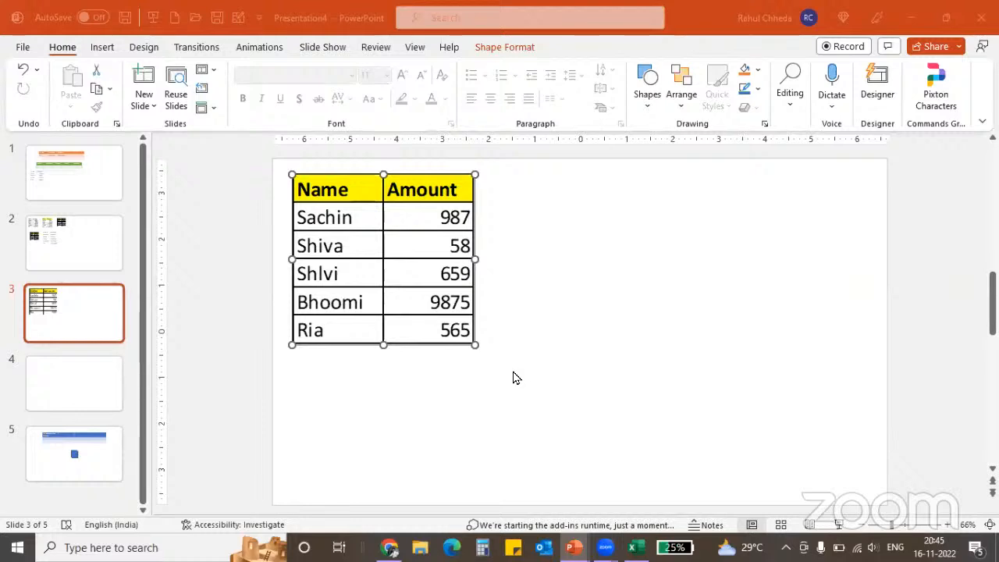
click(412, 210)
key(alt+Tab)
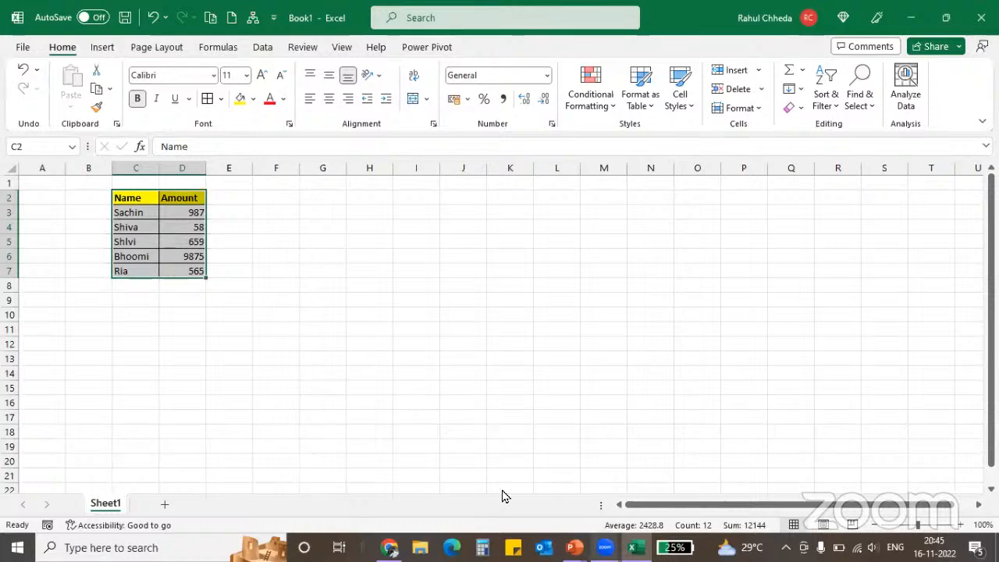
click(575, 548)
click(502, 486)
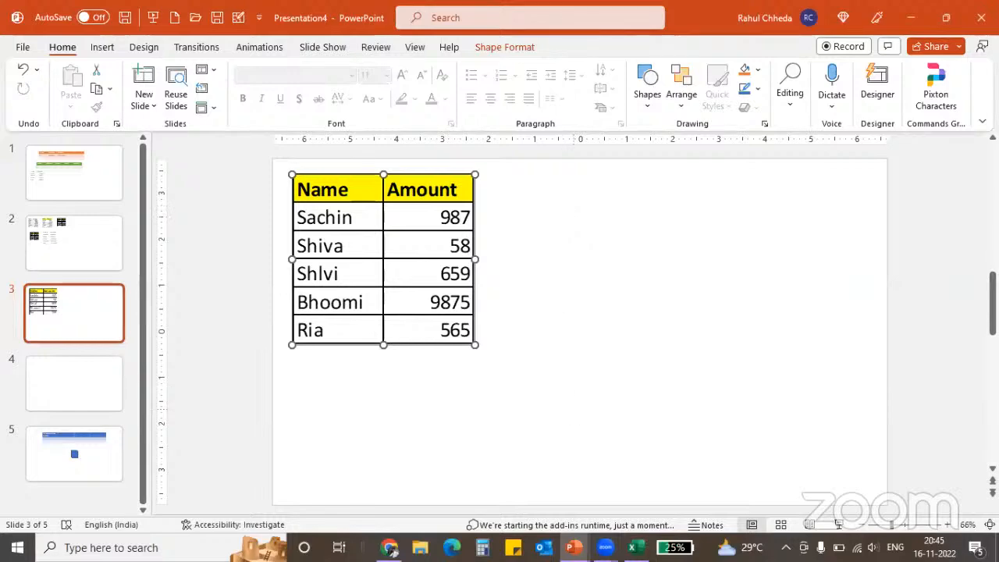
Copy the Name and Amount table in C2:D7 of the Book1 workbook and return to Presentation4 in PowerPoint
key(alt+Tab)
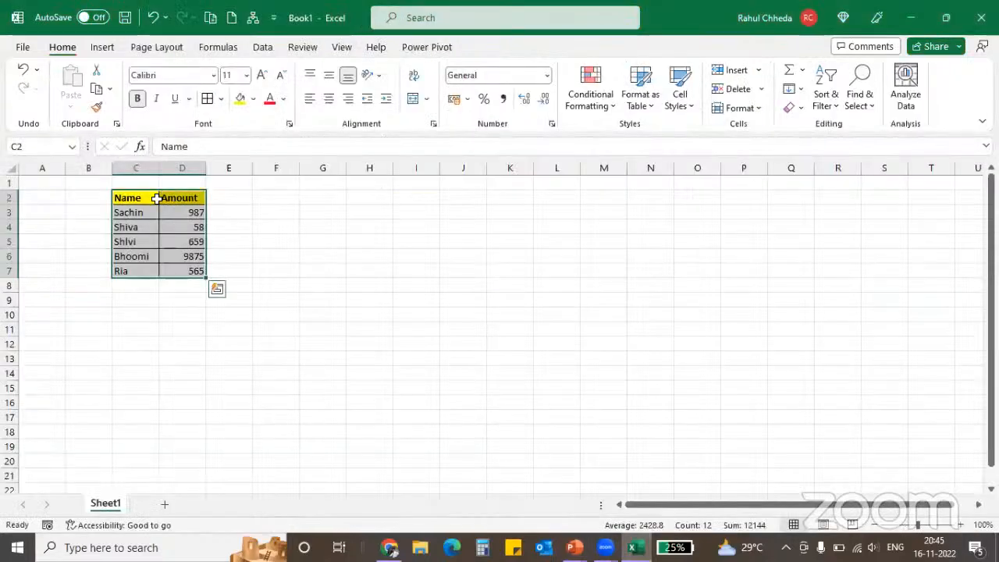
key(ctrl+c)
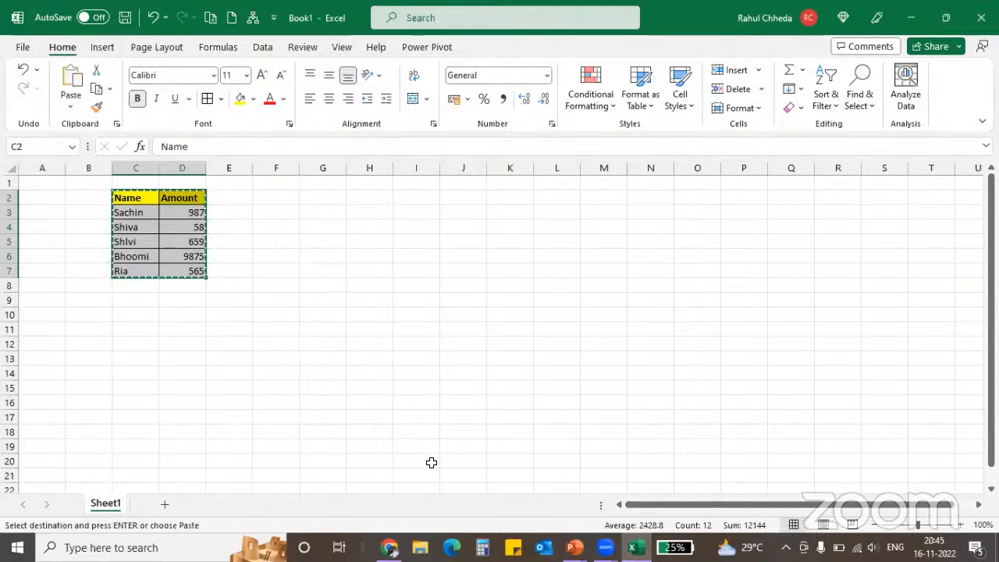
mouse_move(573, 547)
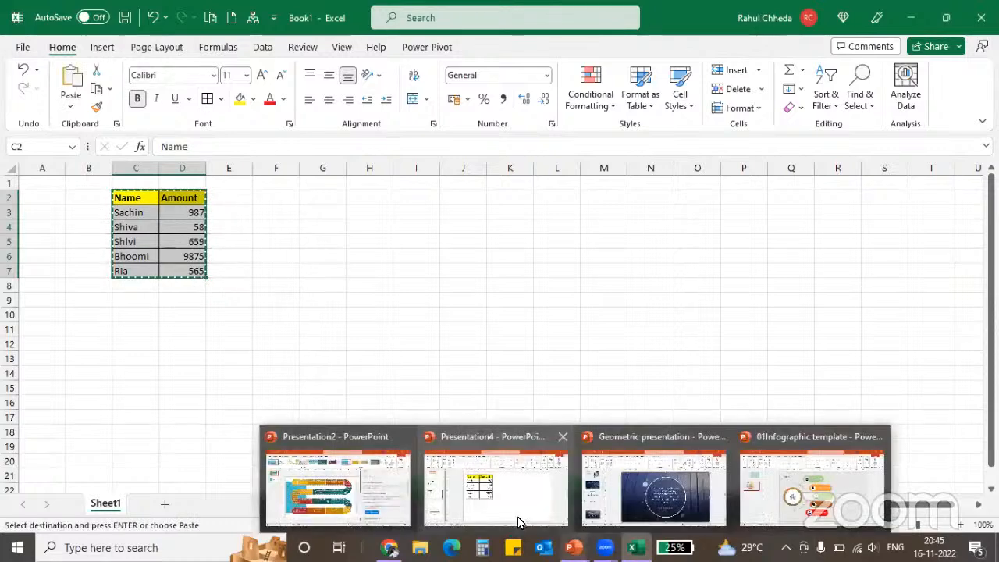
click(519, 522)
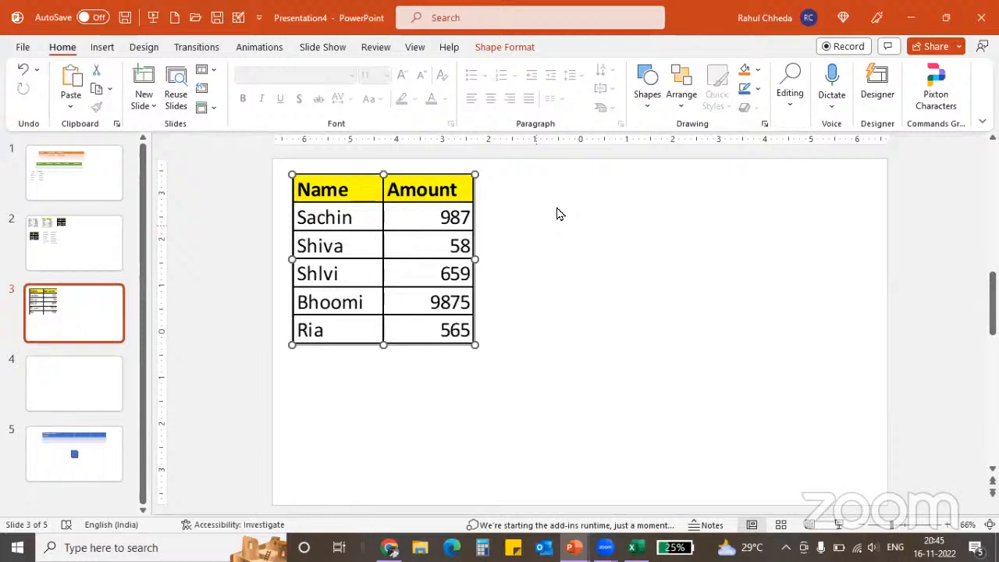
Paste the copied table on slide 3 as an embedded object, placing and enlarging it beside the linked table
right_click(564, 201)
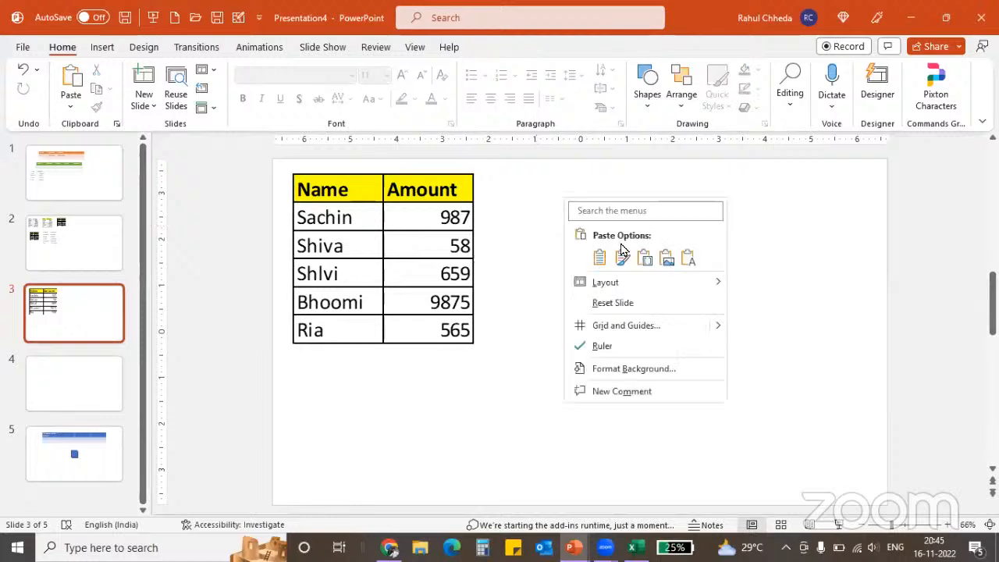
click(650, 267)
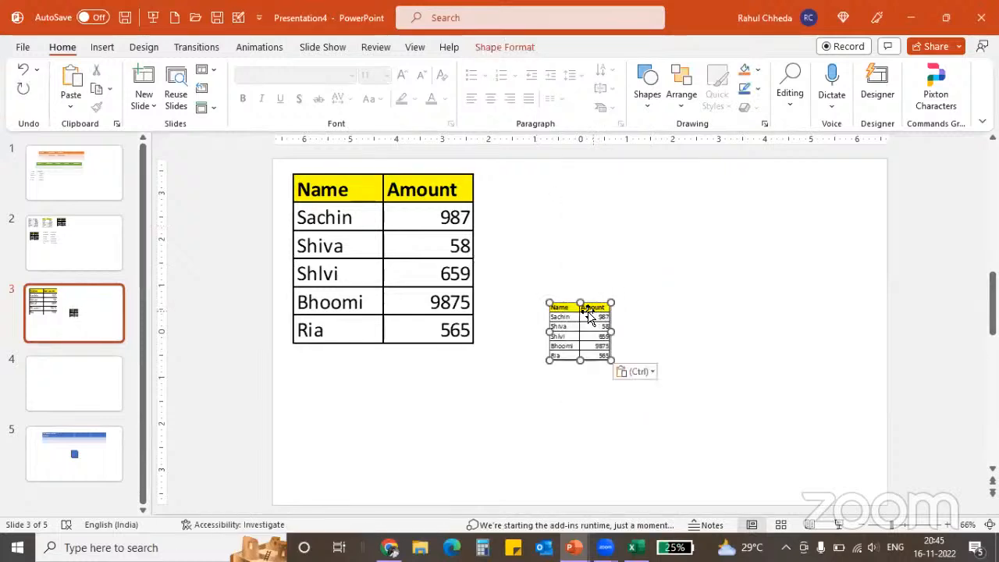
drag(589, 315, 571, 202)
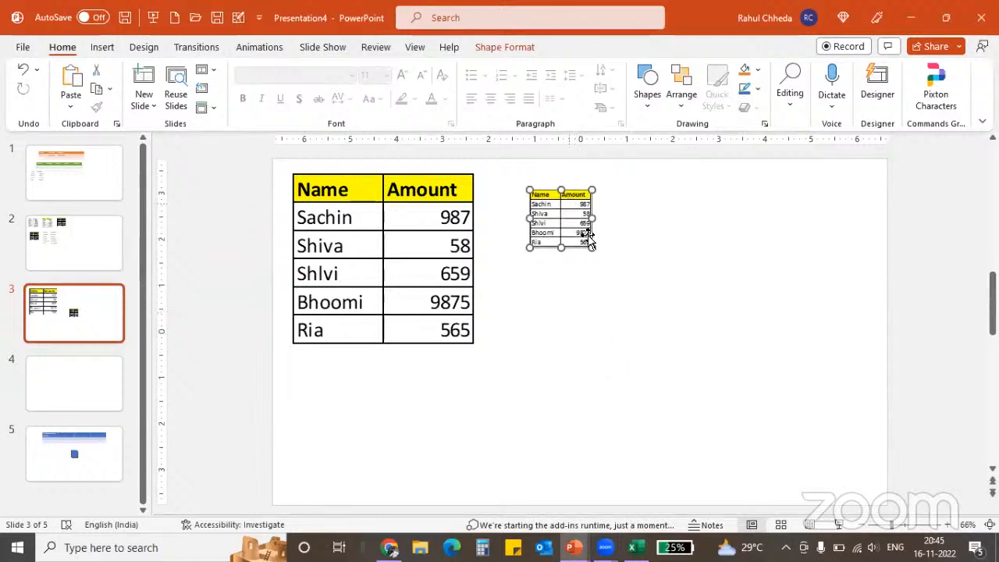
drag(591, 247, 688, 341)
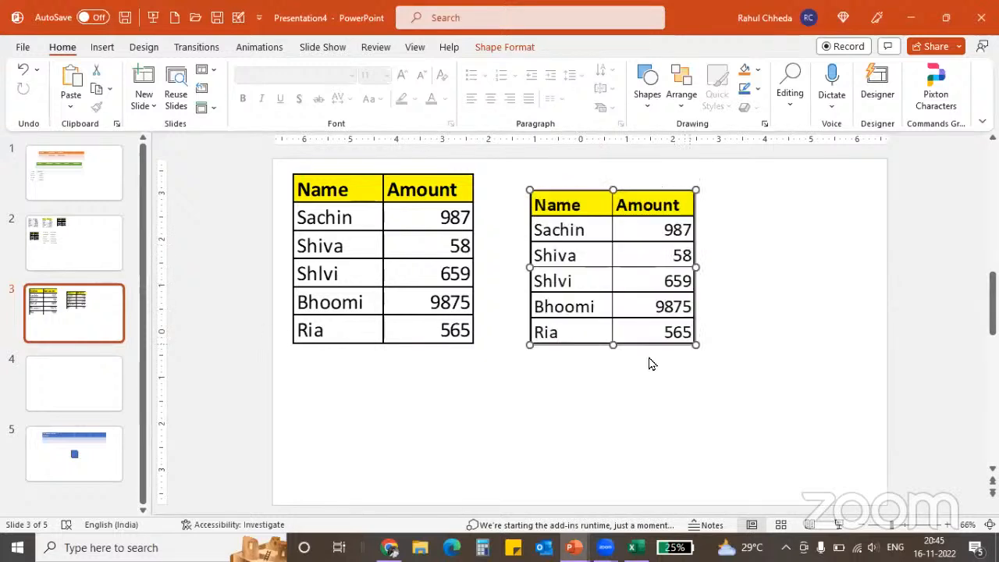
Open the embedded table on slide 3 for editing and set the amount in cell D3 to 98
double_click(632, 233)
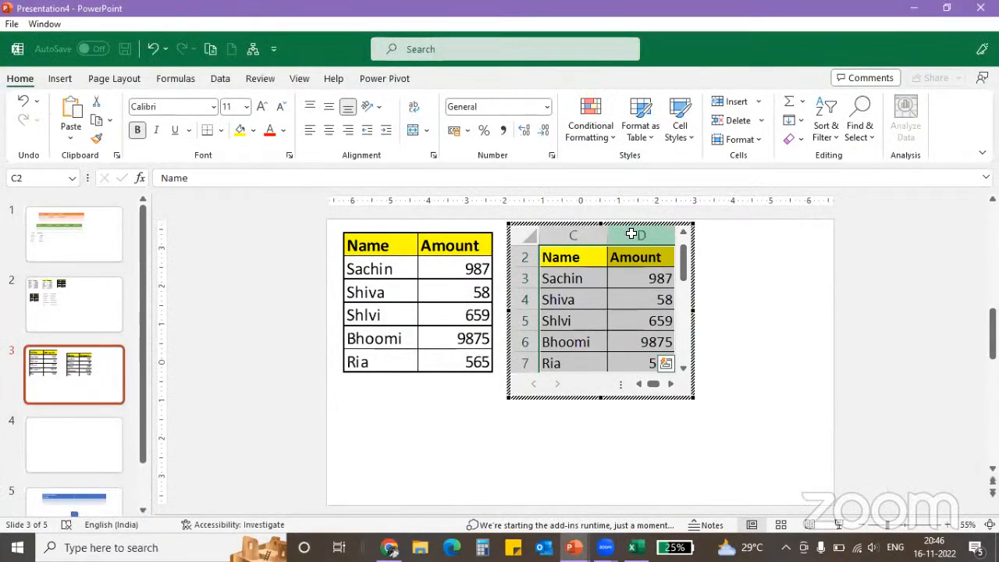
click(629, 279)
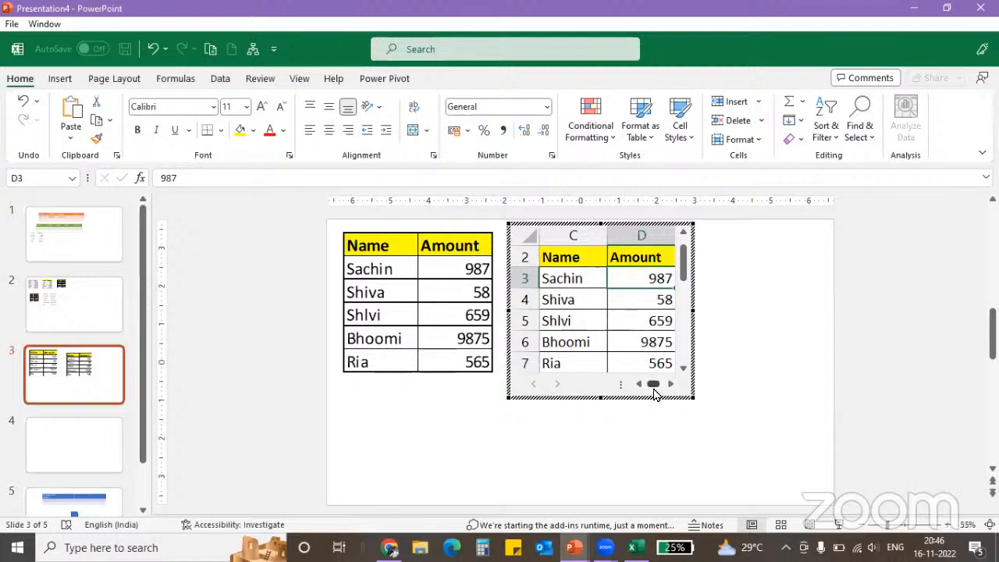
key(F2)
key(BackSpace)
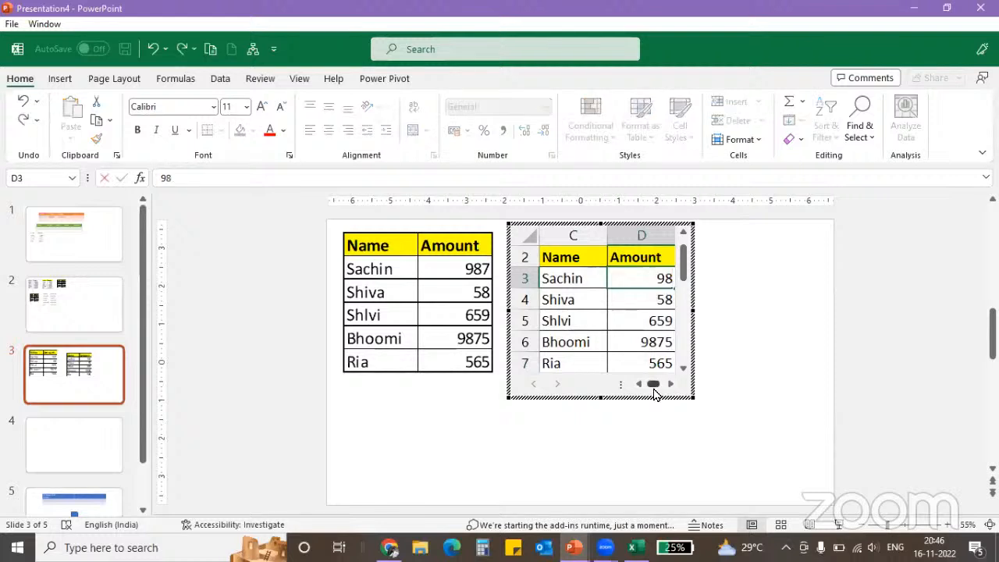
key(Return)
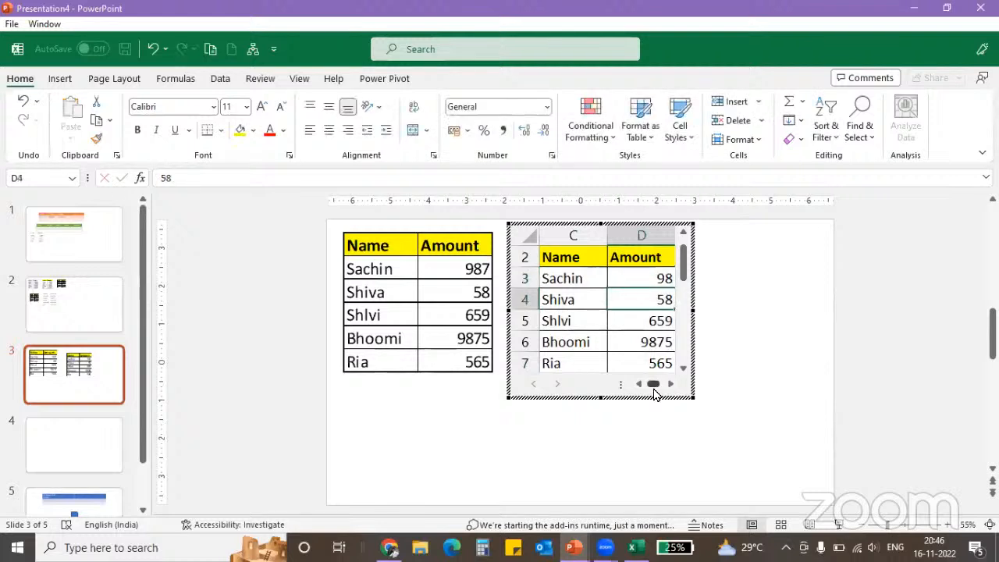
Set cell D4 of the embedded table to 65, finish editing it, and switch to the Book1 workbook in Excel
key(F2)
key(BackSpace)
key(BackSpace)
text(65)
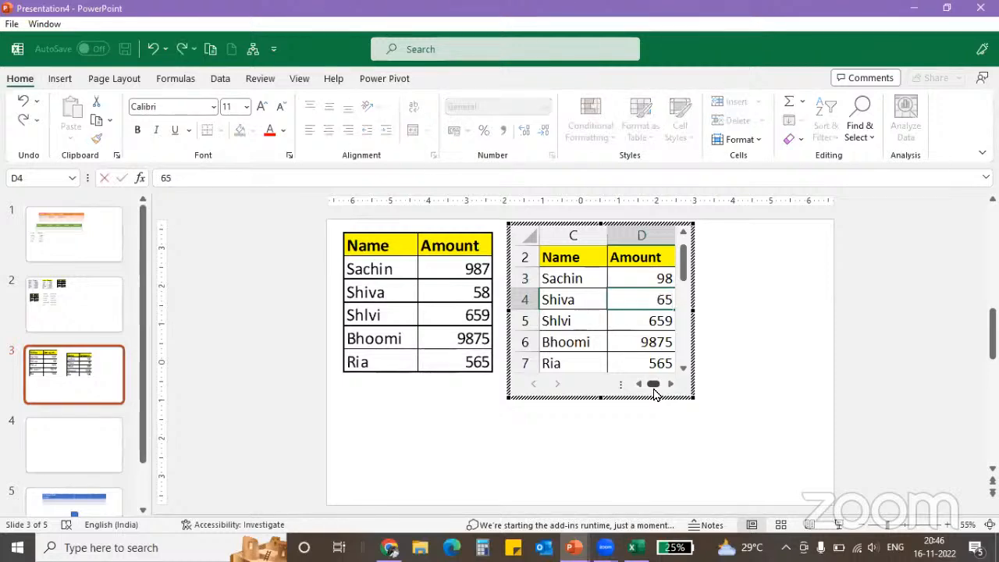
key(Return)
key(Escape)
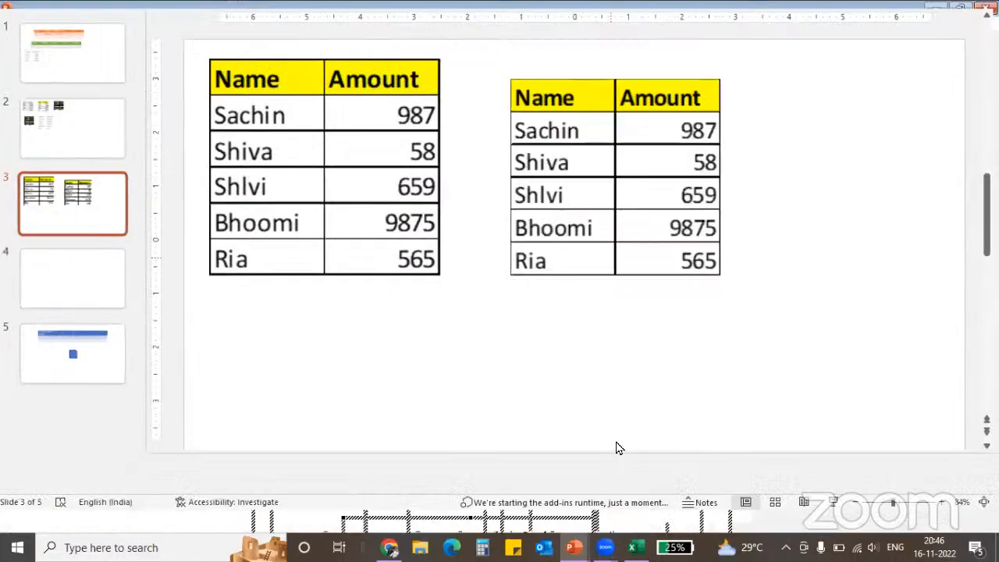
key(alt+Tab)
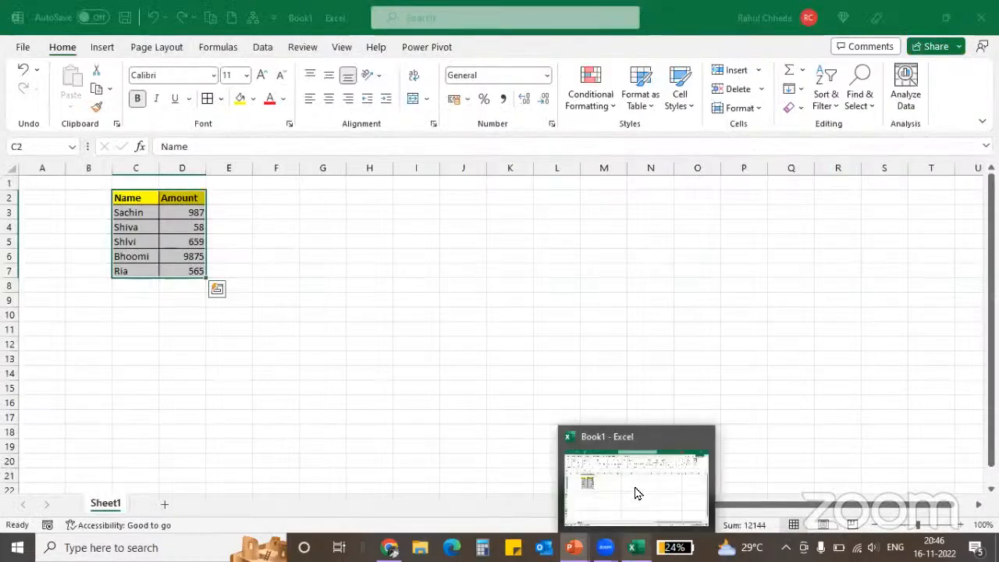
Compare the amounts in the Book1 workbook in Excel with the linked and embedded tables on slide 3 of Presentation4 in PowerPoint
click(636, 493)
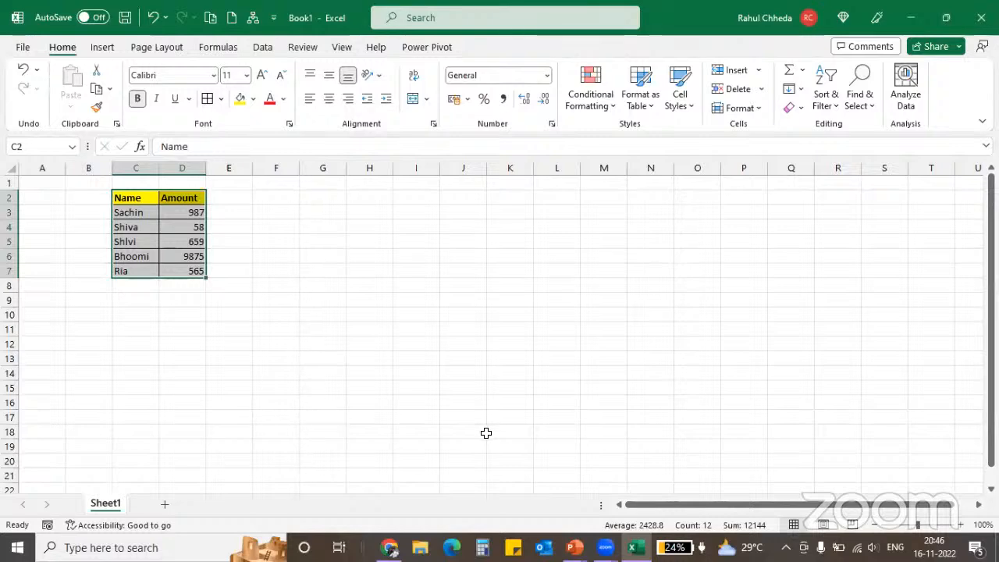
mouse_move(575, 548)
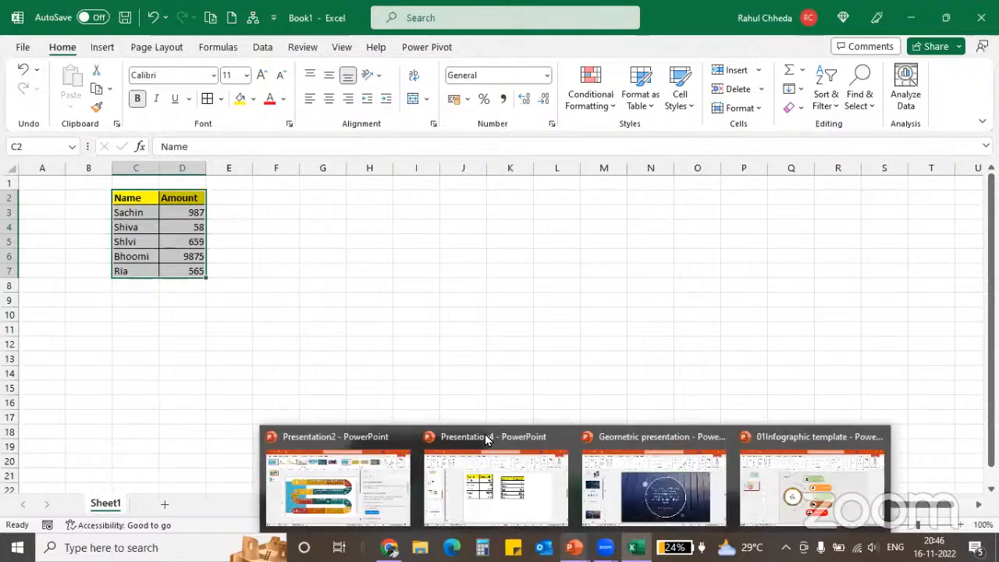
click(517, 498)
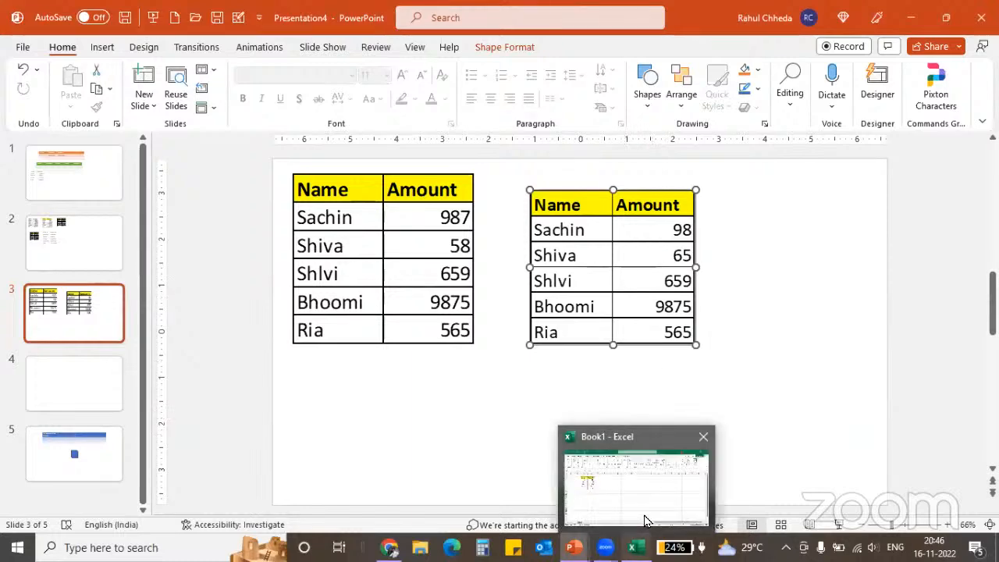
click(643, 517)
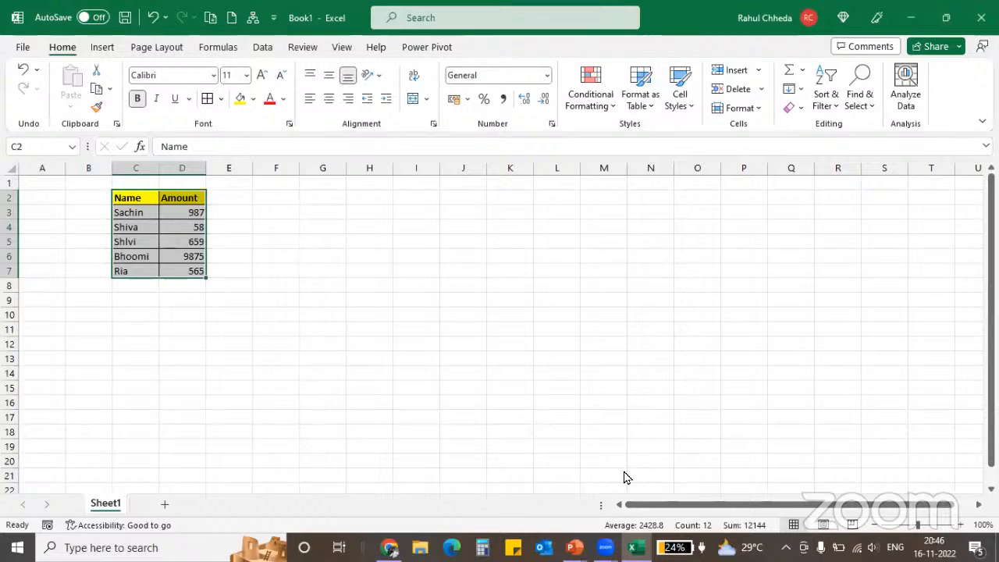
mouse_move(635, 548)
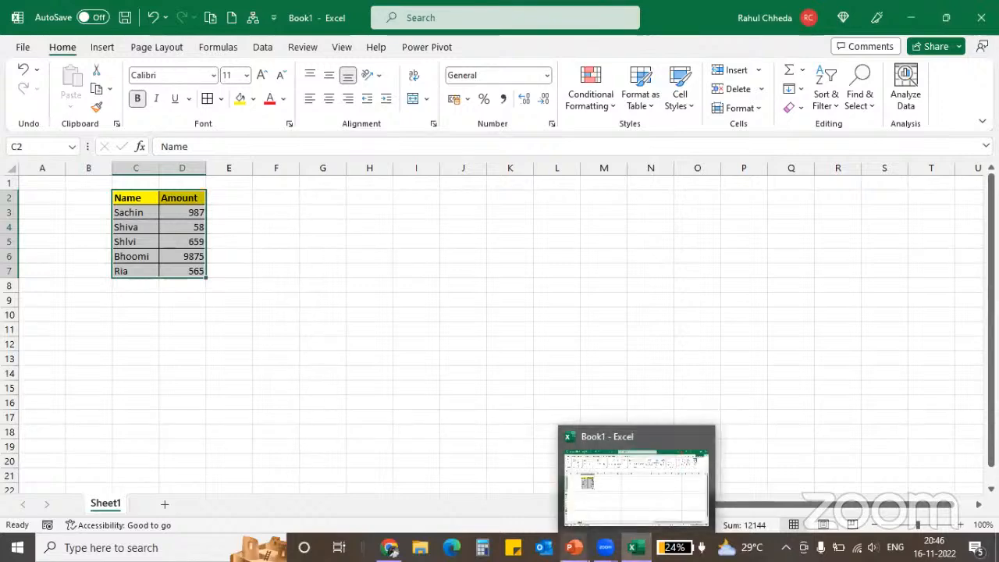
mouse_move(573, 548)
click(531, 508)
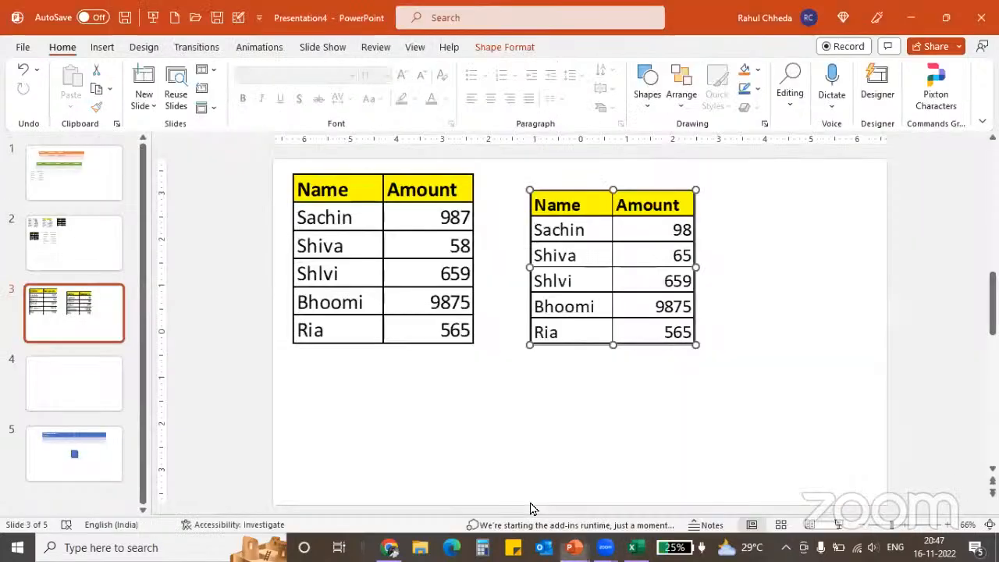
Open the embedded table on slide 3 to view its worksheet cells, close it without editing, and deselect it
double_click(614, 255)
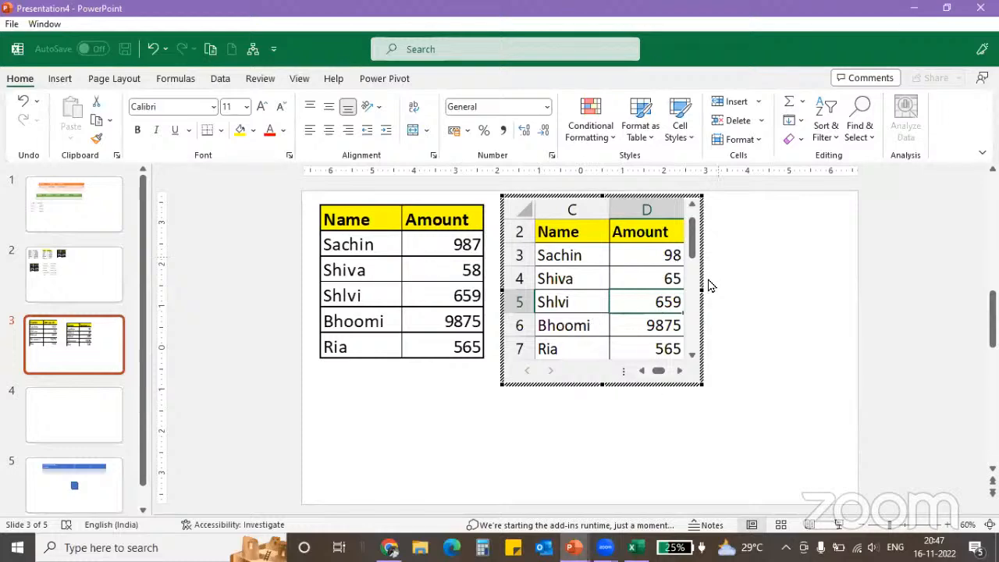
click(367, 216)
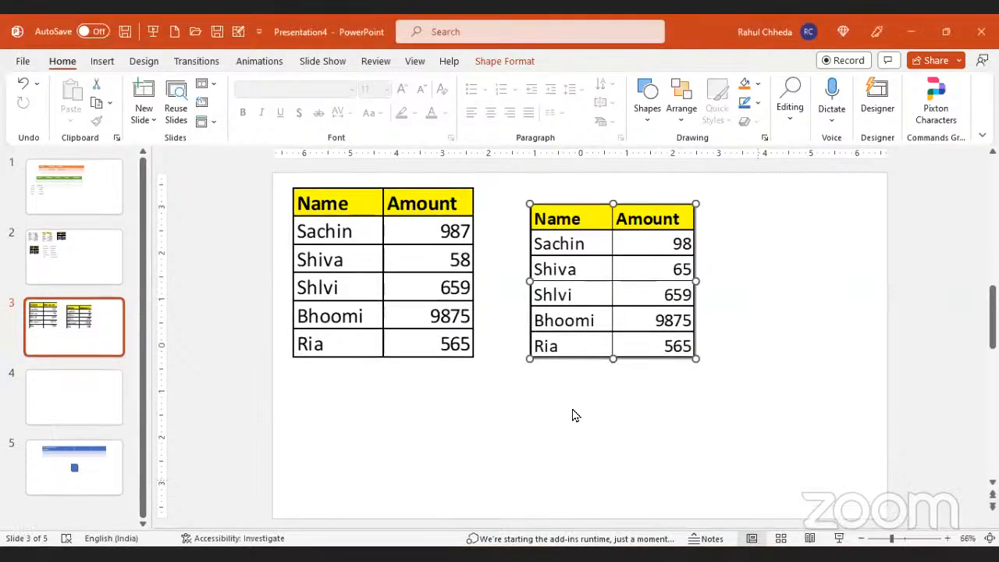
click(572, 401)
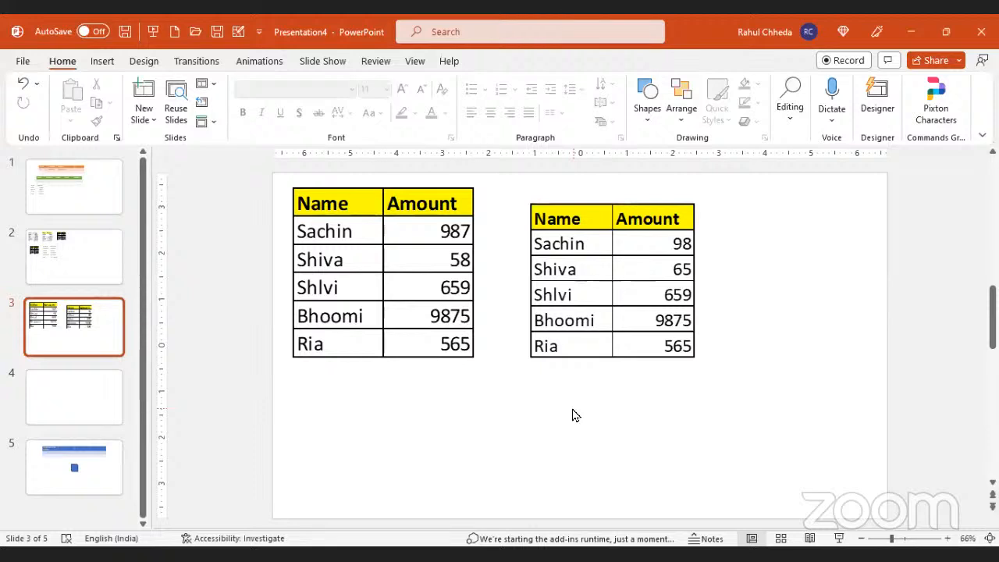
Change the layout of slide 4 to a blank one without placeholders
click(100, 395)
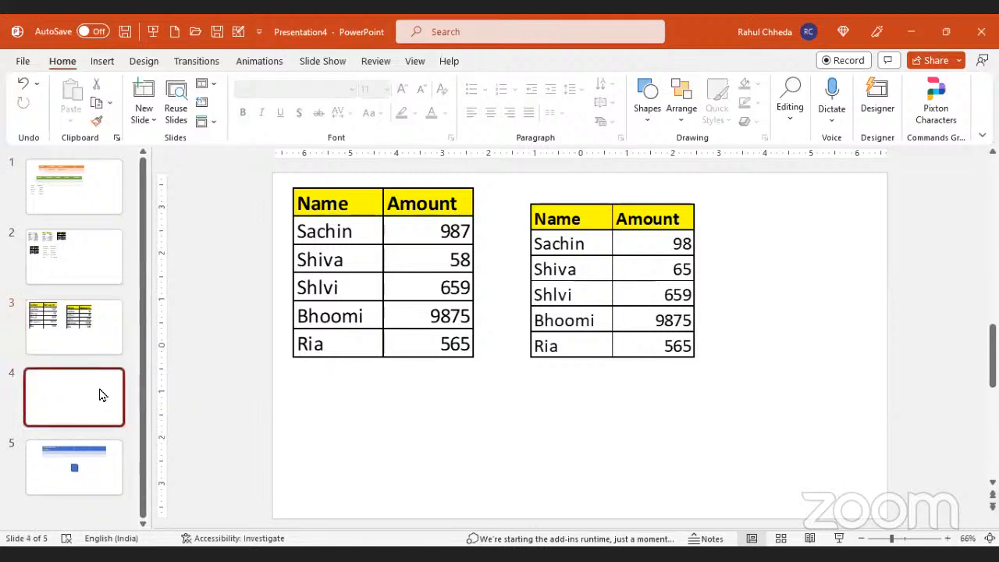
click(207, 87)
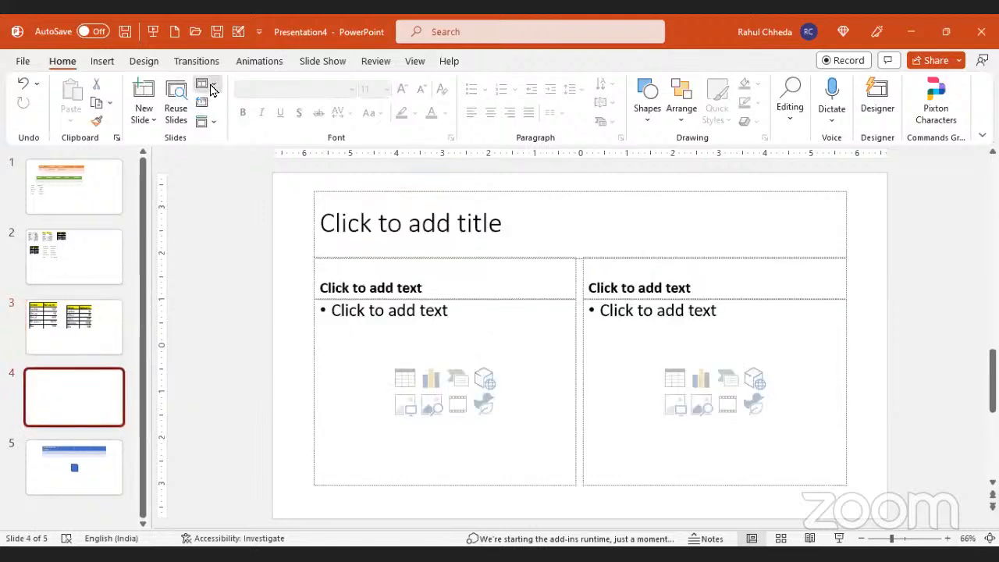
click(222, 287)
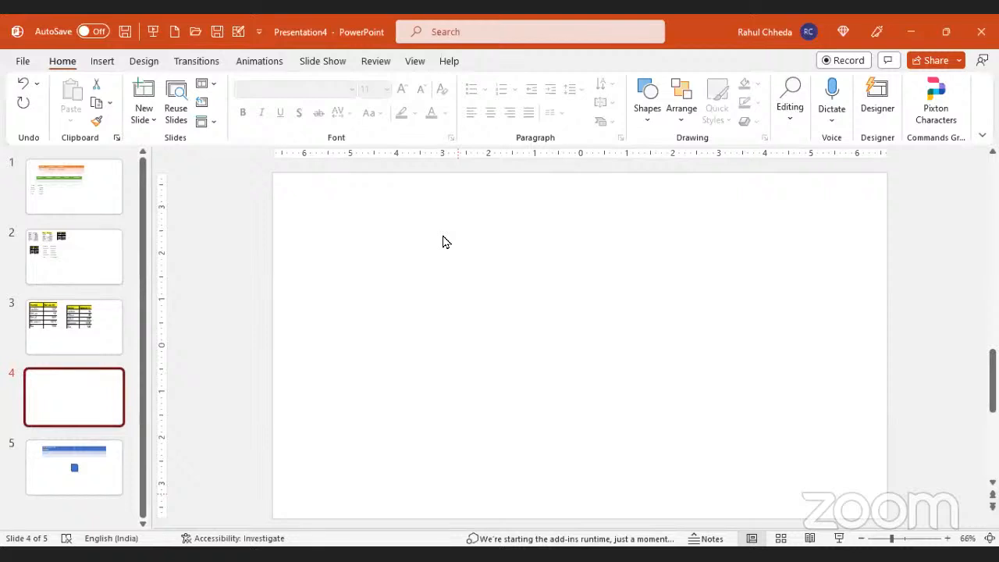
Bring up the commands for inserting content on the blank slide 4
click(344, 246)
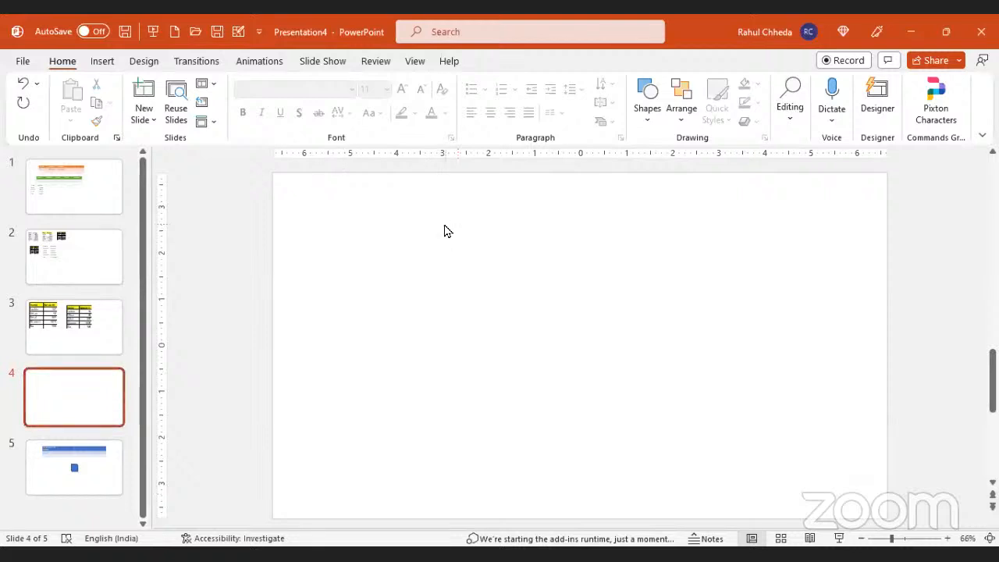
click(99, 67)
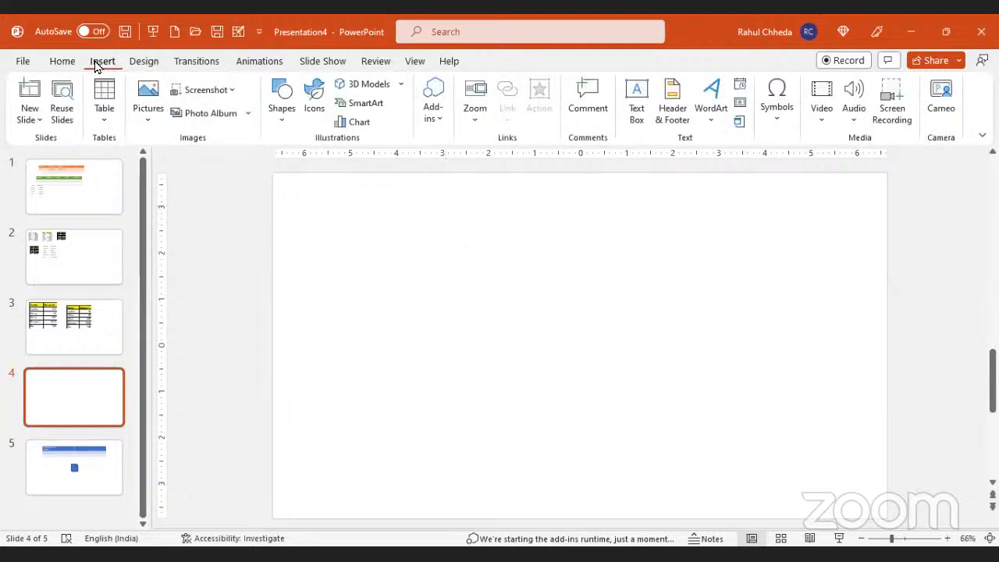